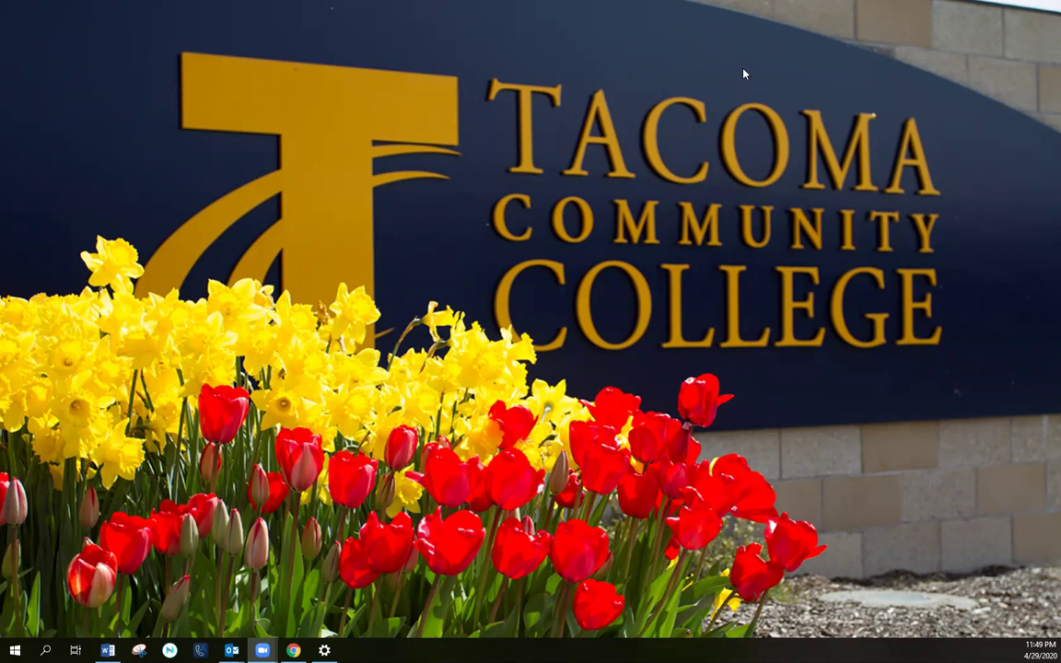
Switch to the Otter team invitation email
key("alt+Tab")
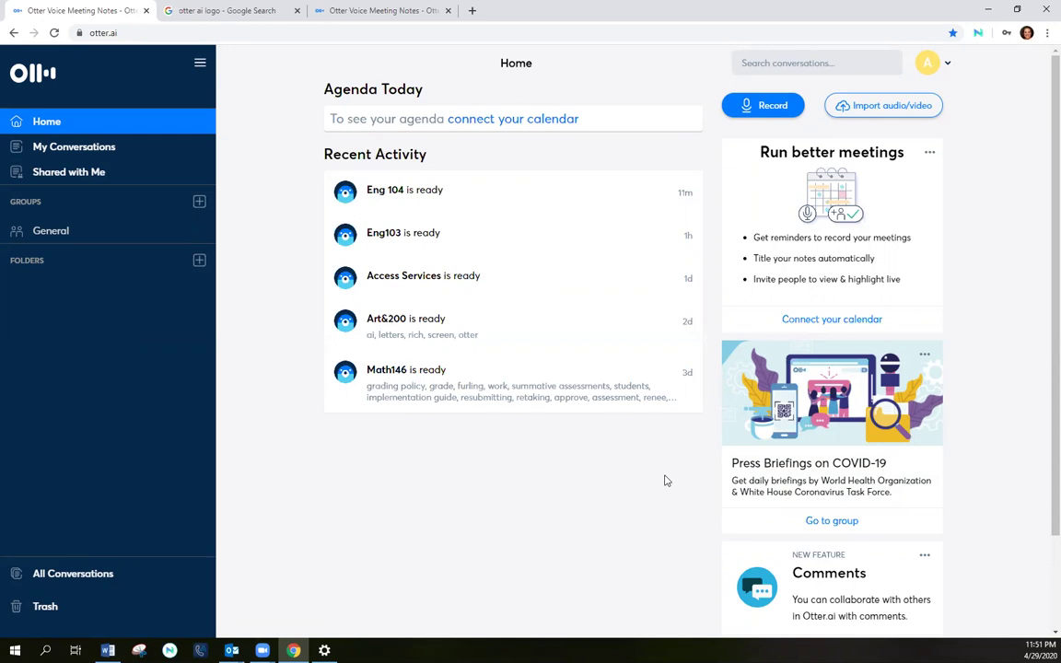
Start a new live recording and clear its default 'Note' title
left_click(774, 107)
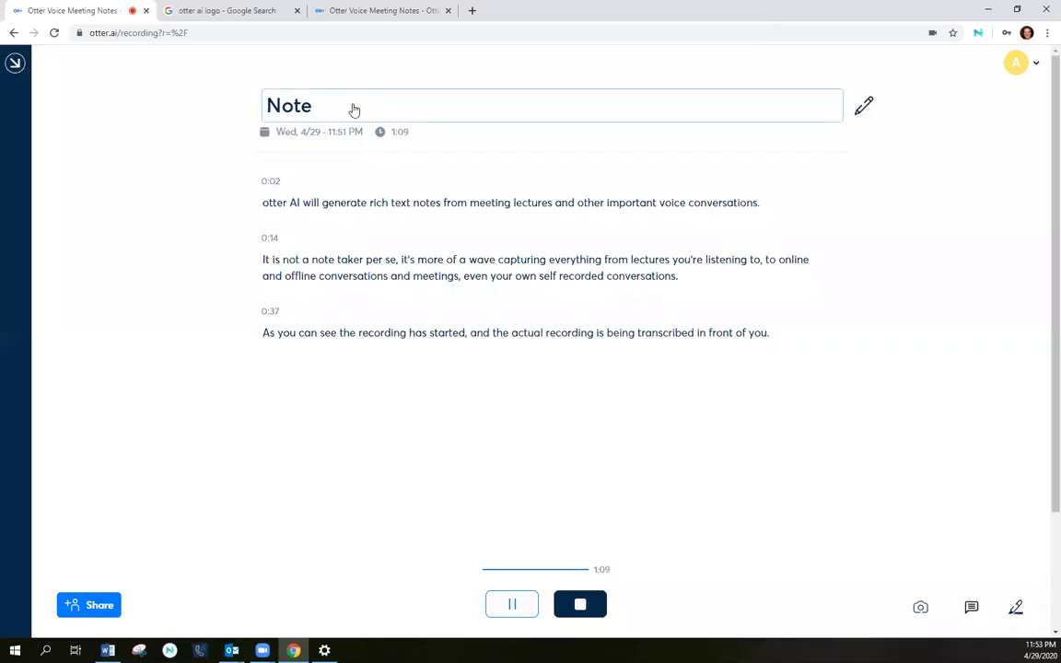
left_click(300, 109)
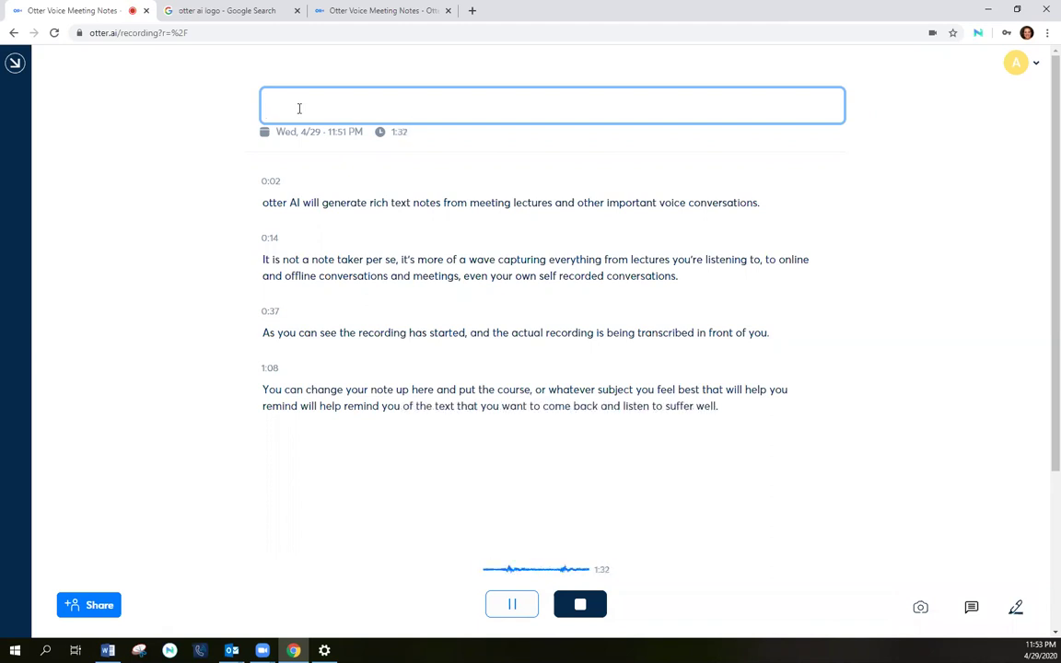
Enter 'Math 107' as the live note's title
type("Math")
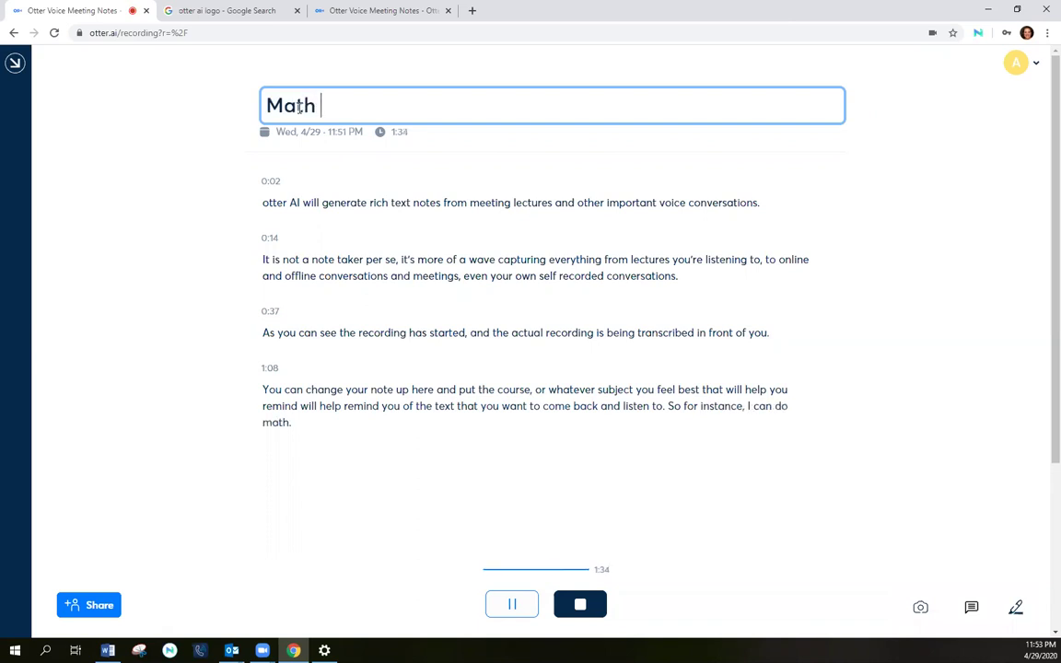
type(" 107")
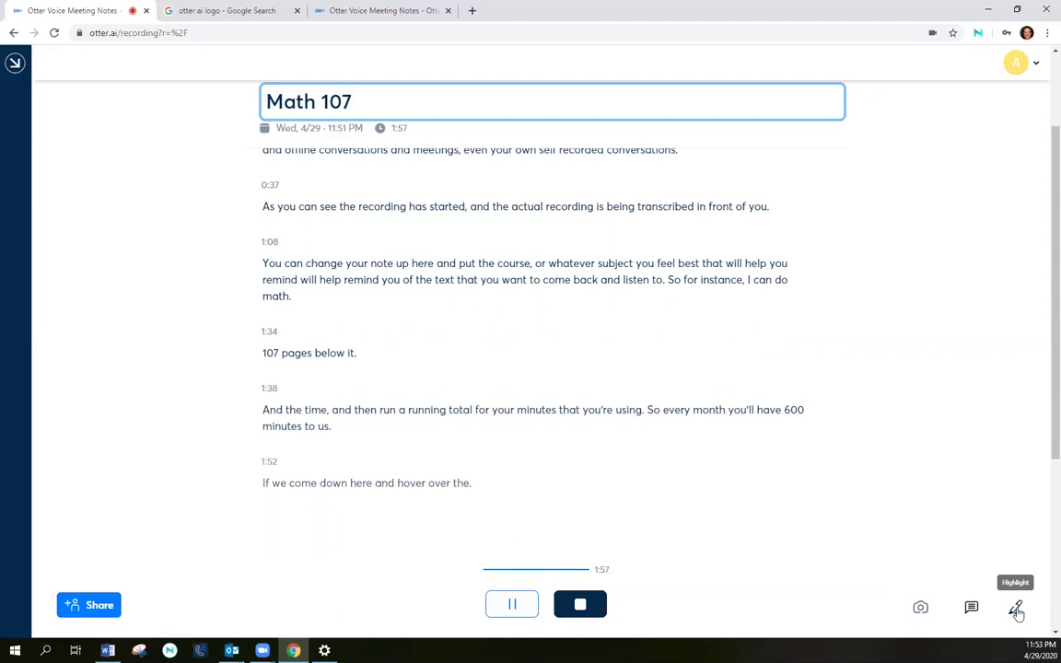
Highlight the most recent lines of the live transcript
left_click(1016, 610)
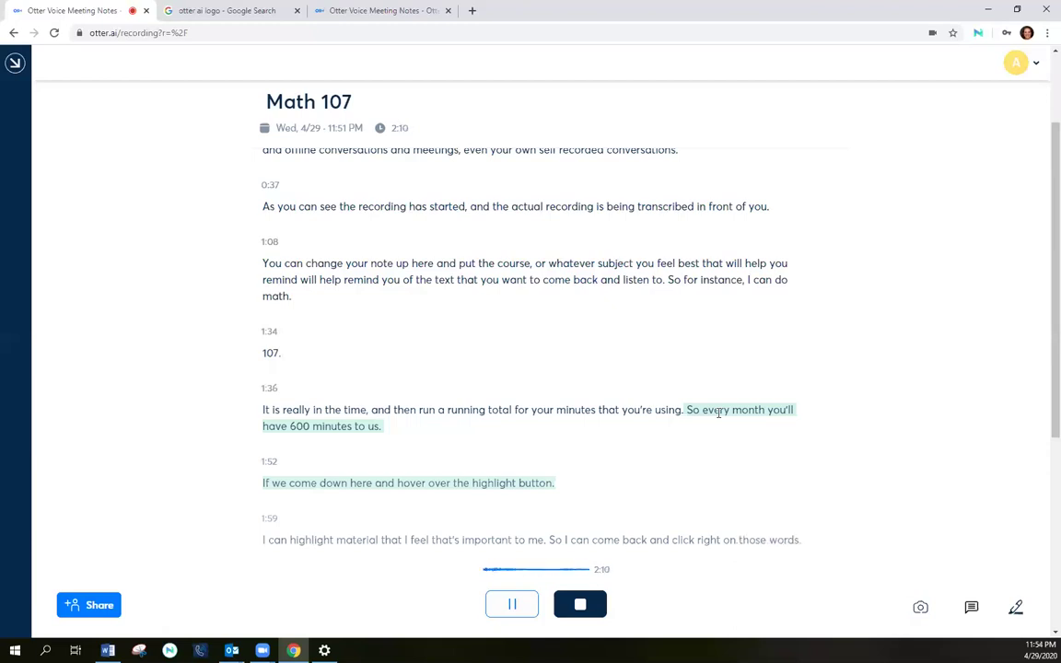
scroll(717, 419, "down", 3)
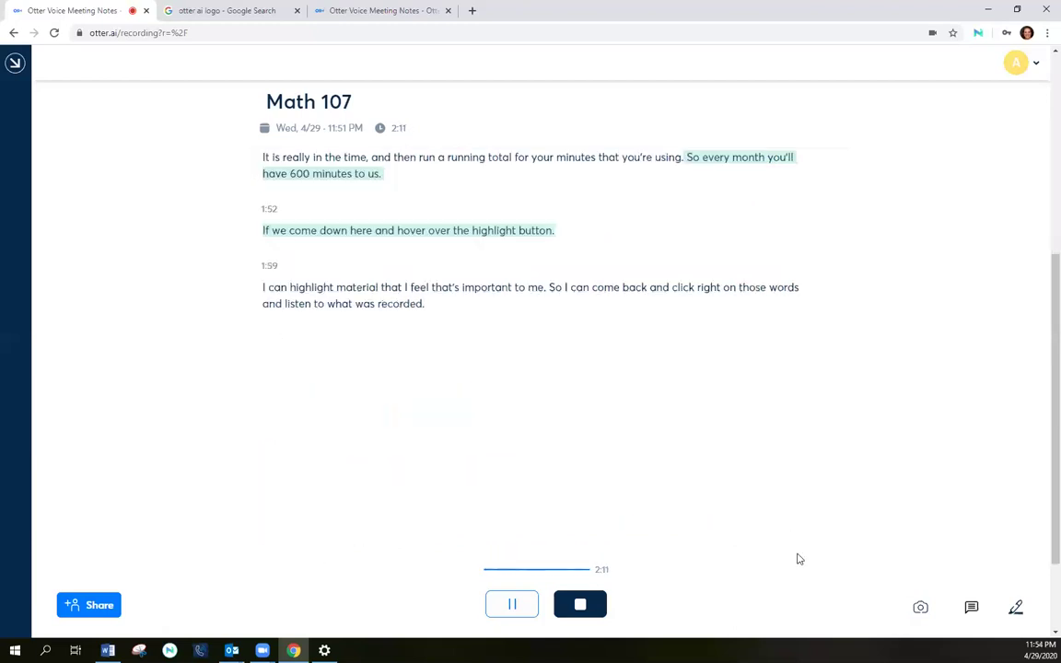
Insert the _MG_0865.jpg college sign and _MG_0937.jpg sunset photos into the note
left_click(921, 608)
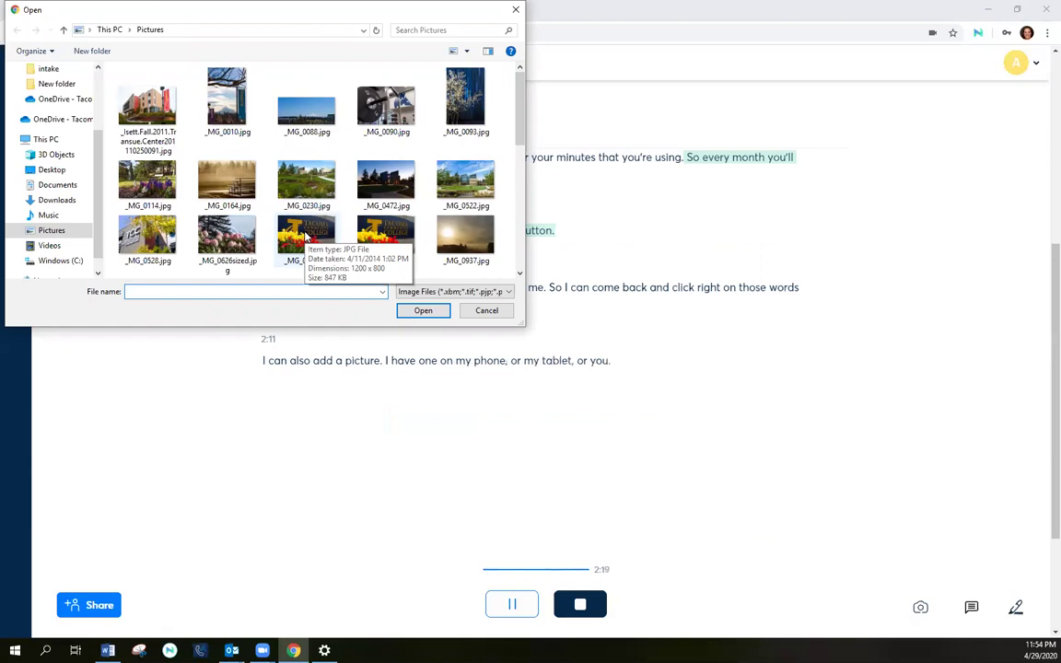
left_click(306, 237)
left_click(432, 311)
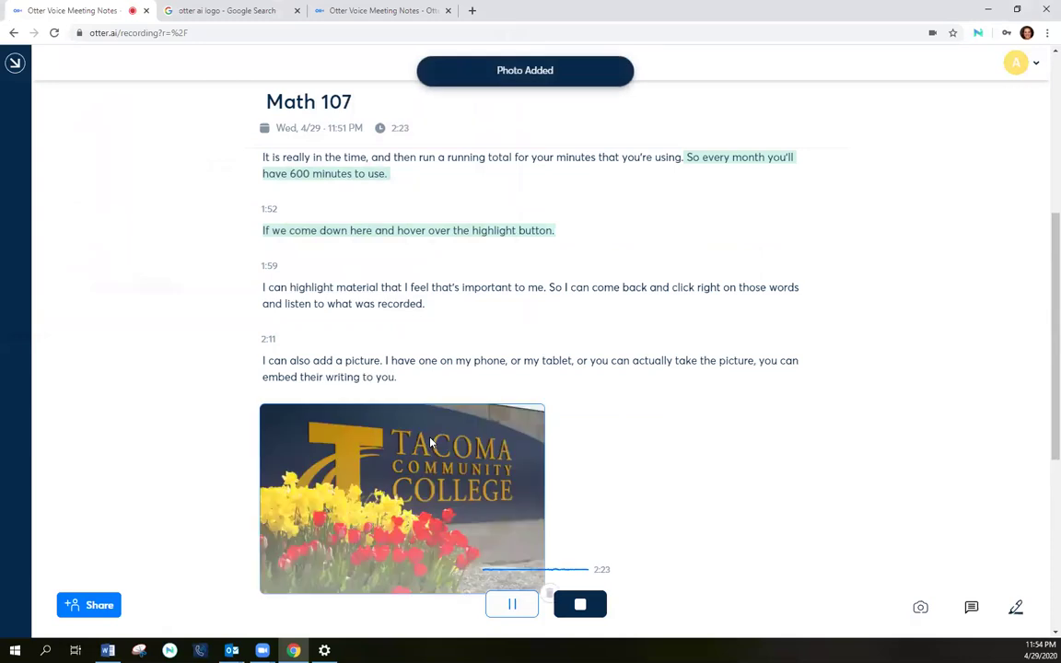
left_click(921, 609)
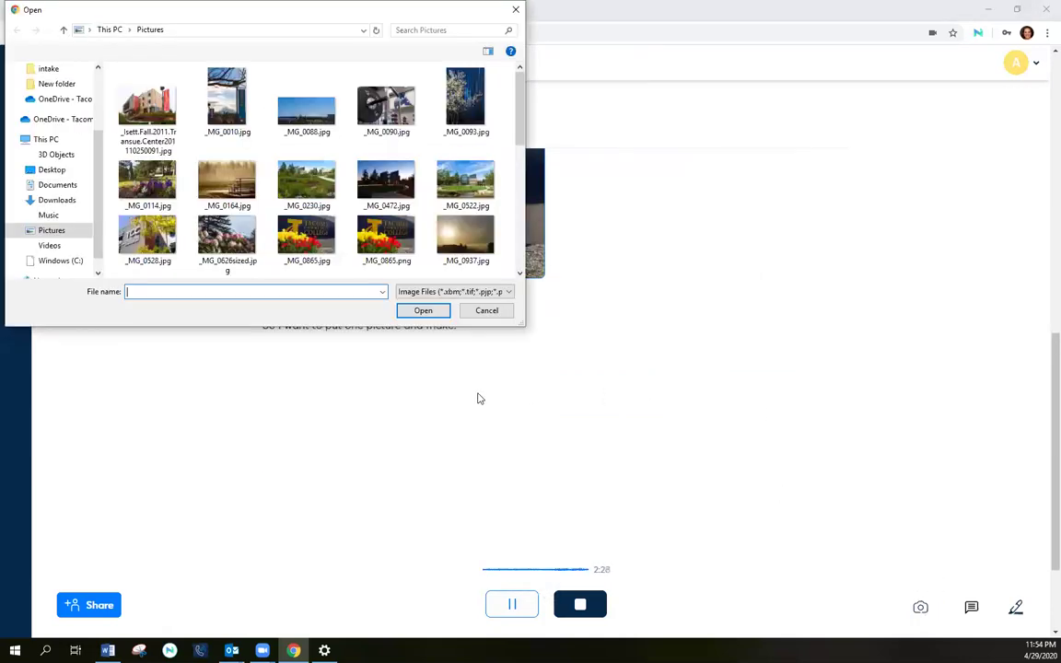
left_click(423, 206)
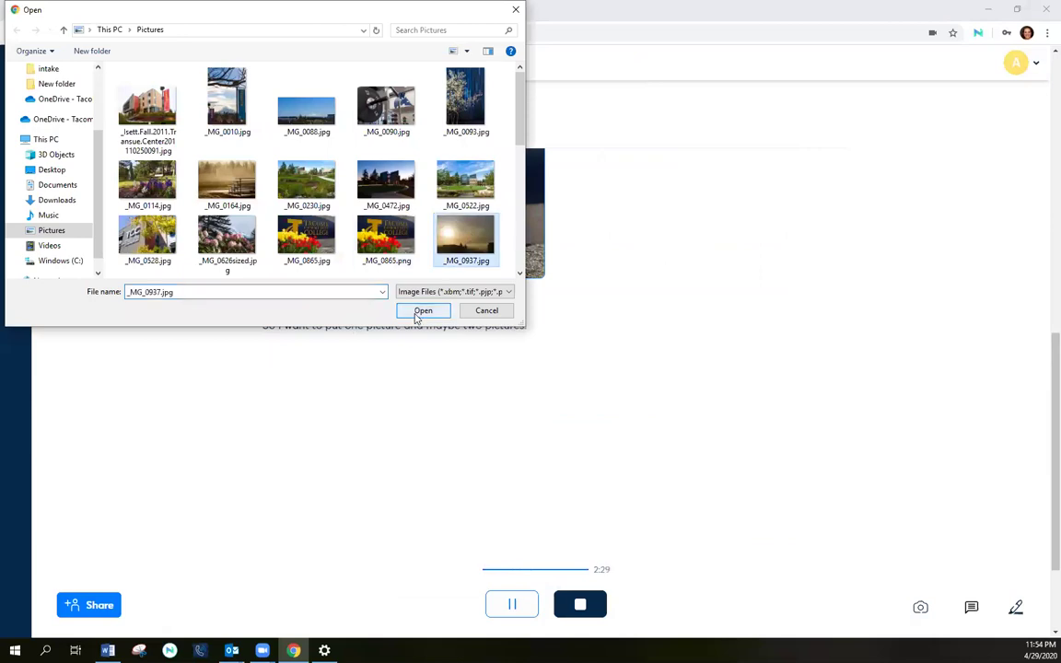
left_click(423, 311)
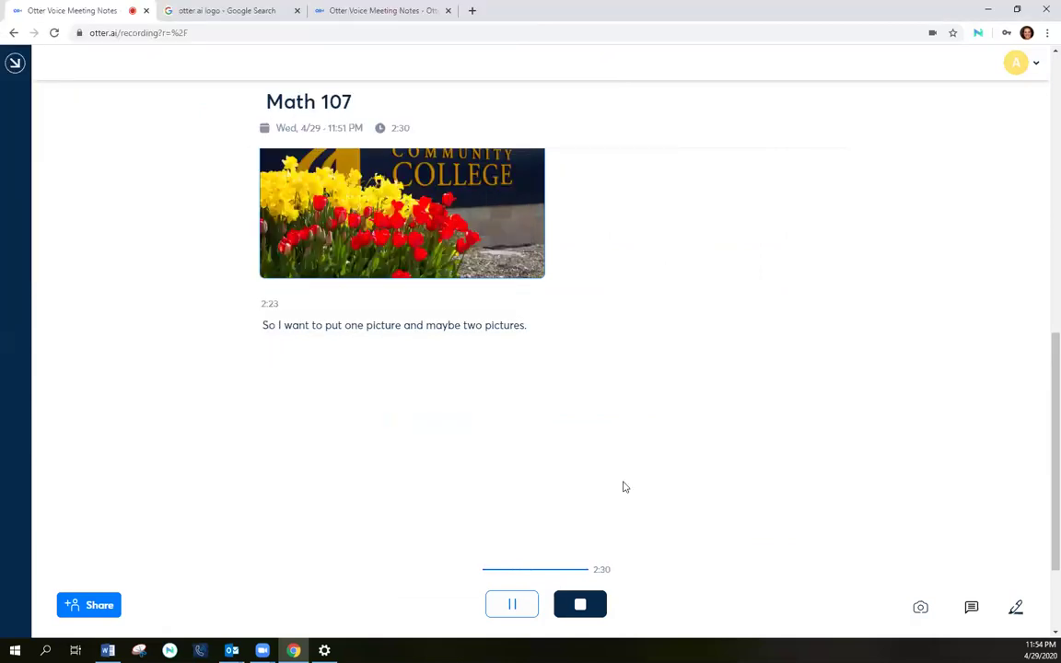
left_click(921, 608)
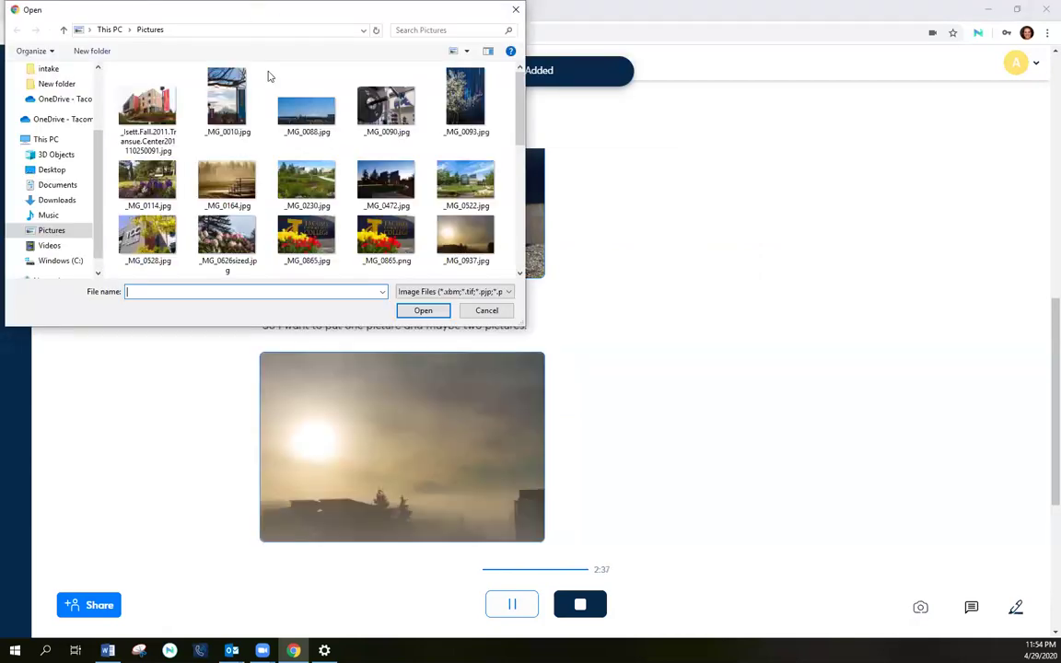
key("Escape")
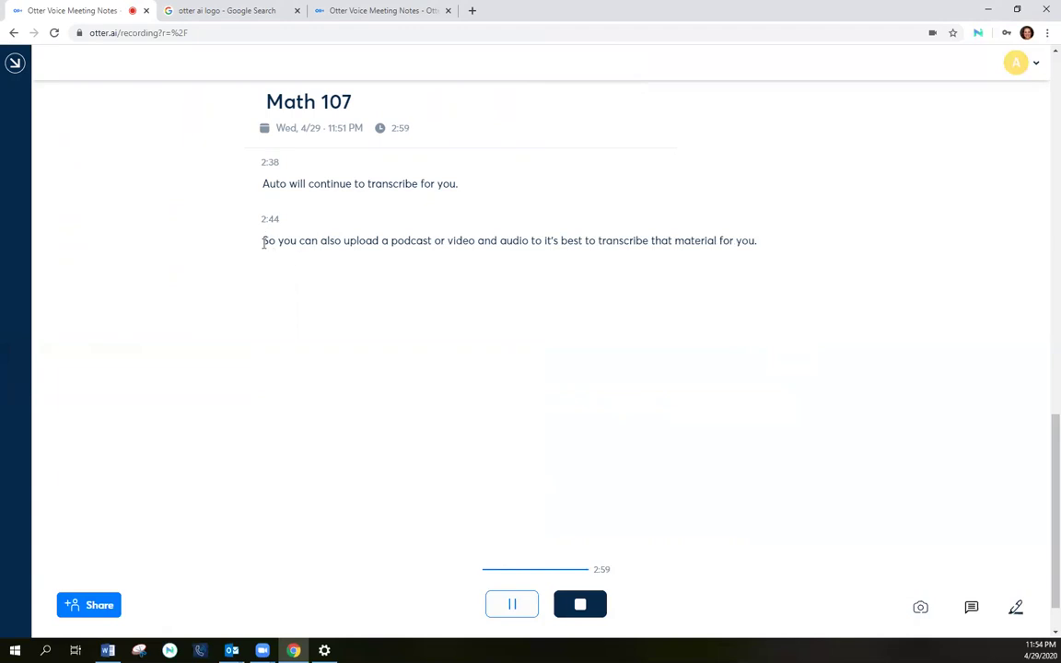
Highlight the latest transcript lines, then pause and resume the recording once
left_click(1017, 609)
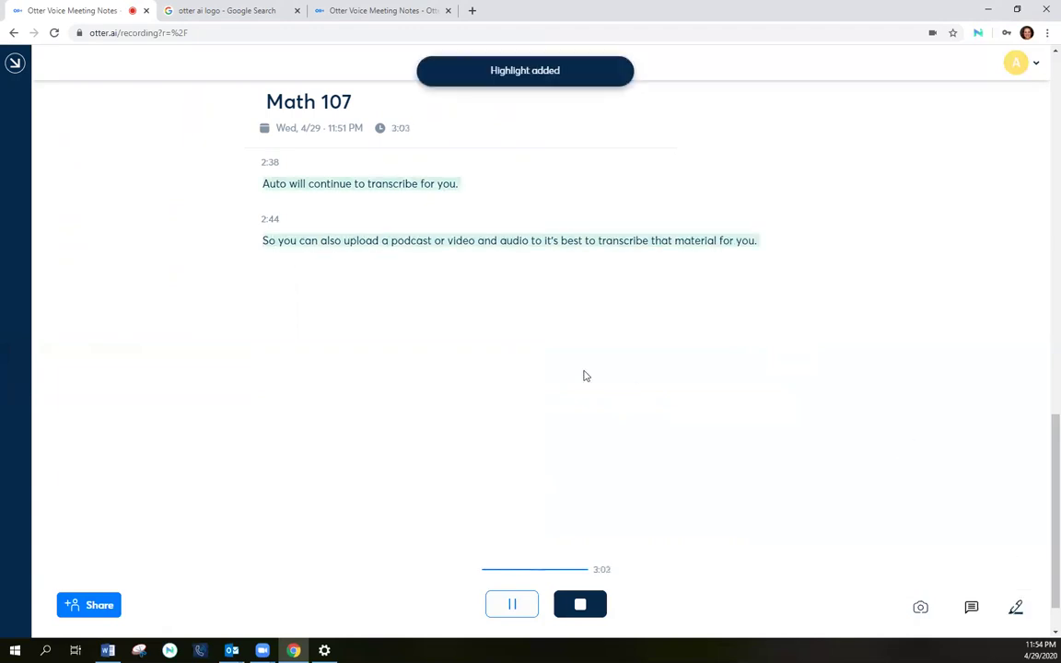
left_click(523, 607)
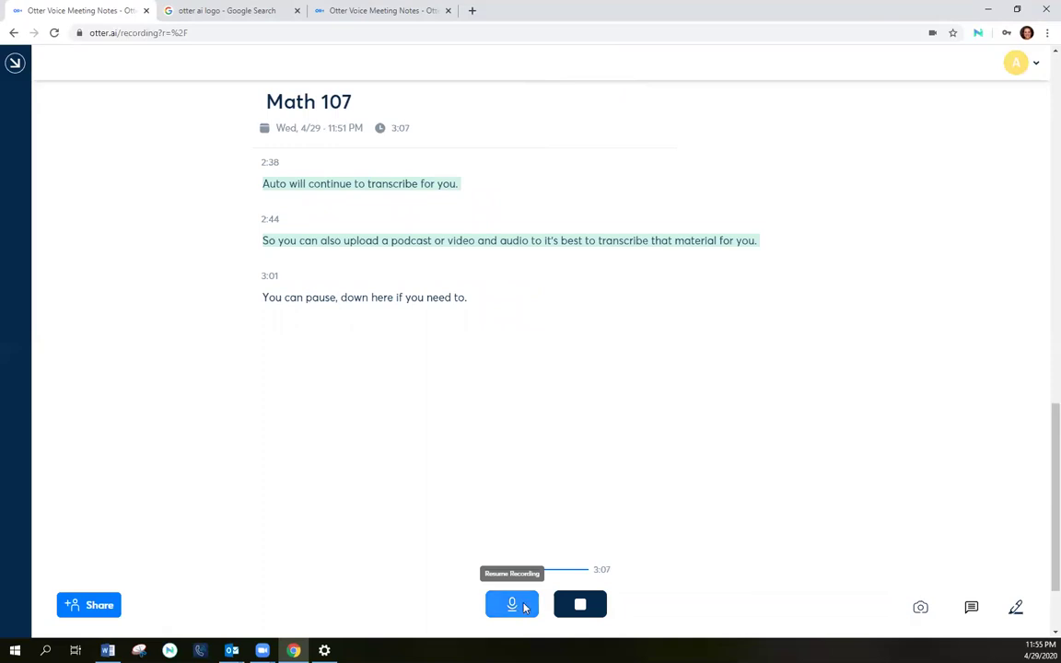
left_click(523, 607)
scroll(577, 458, "up", 3)
scroll(577, 459, "up", 10)
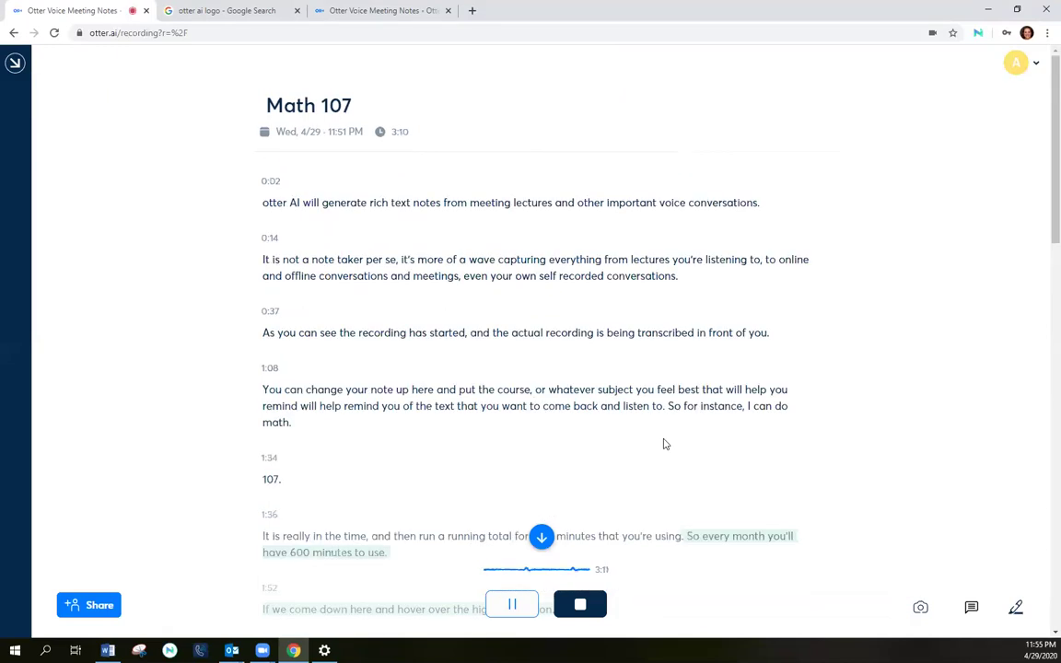
scroll(666, 444, "down", 5)
scroll(666, 444, "down", 6)
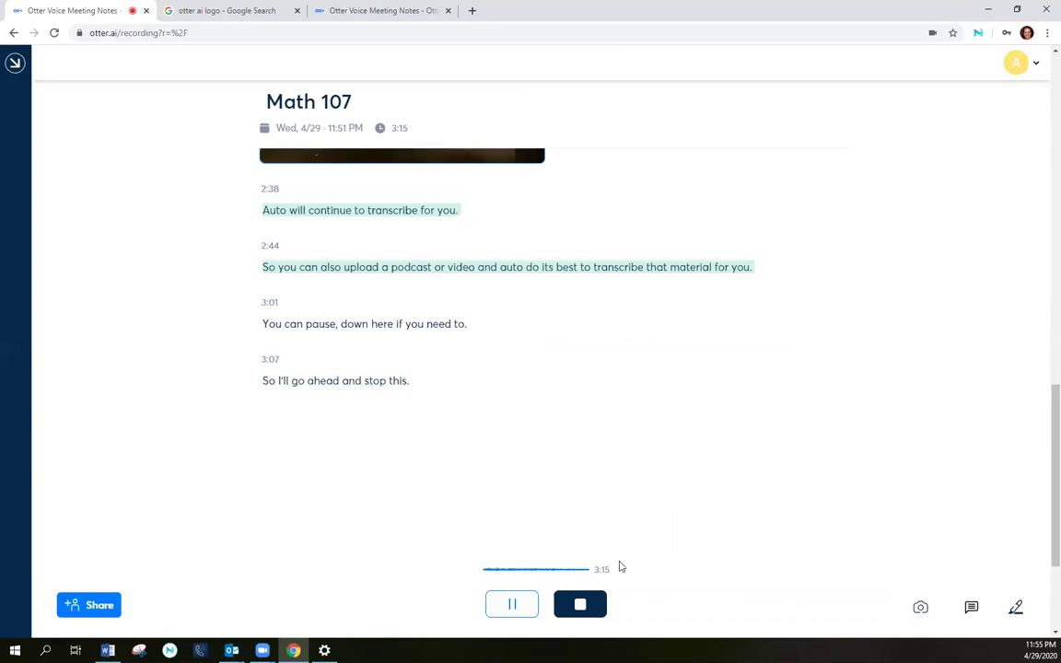
Stop the recording, look over the finished Math 107 note, and return Home
left_click(580, 604)
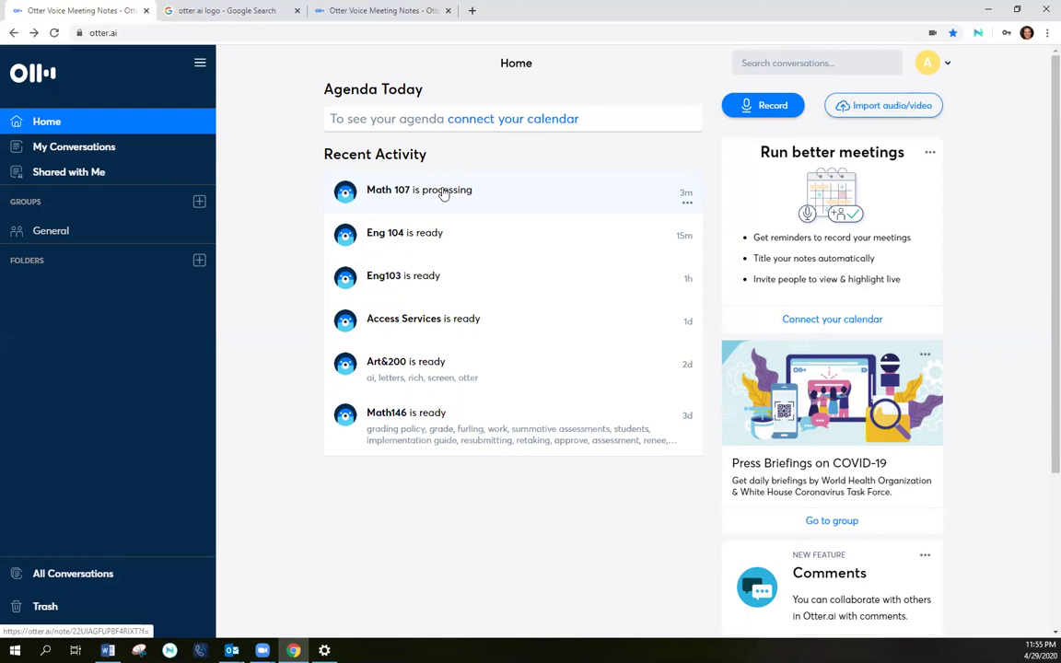
left_click(444, 190)
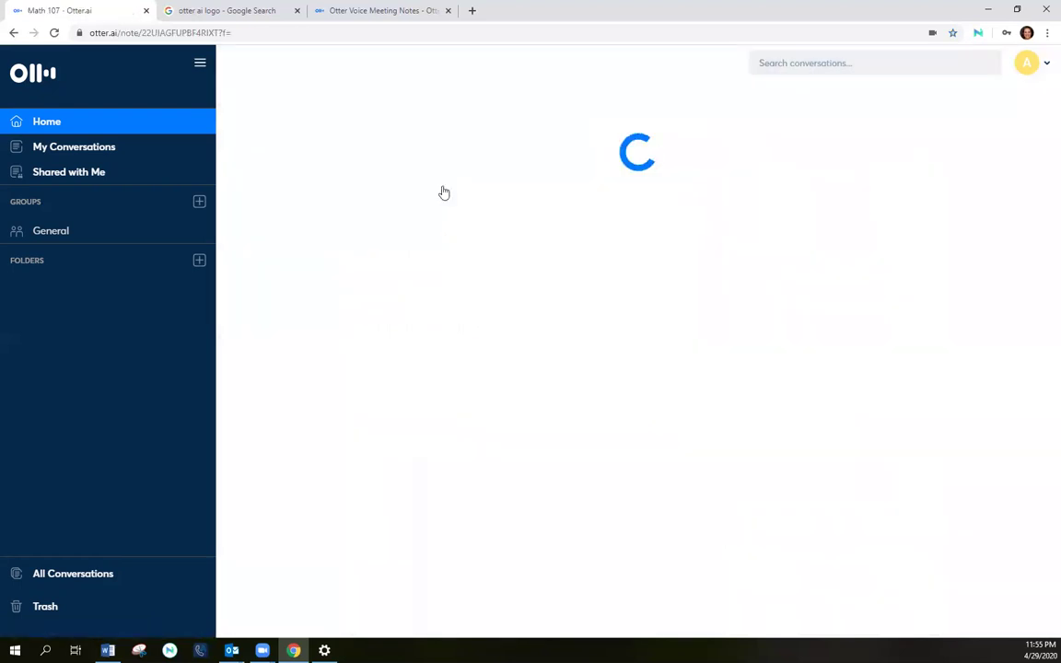
scroll(572, 322, "down", 3)
scroll(599, 340, "up", 3)
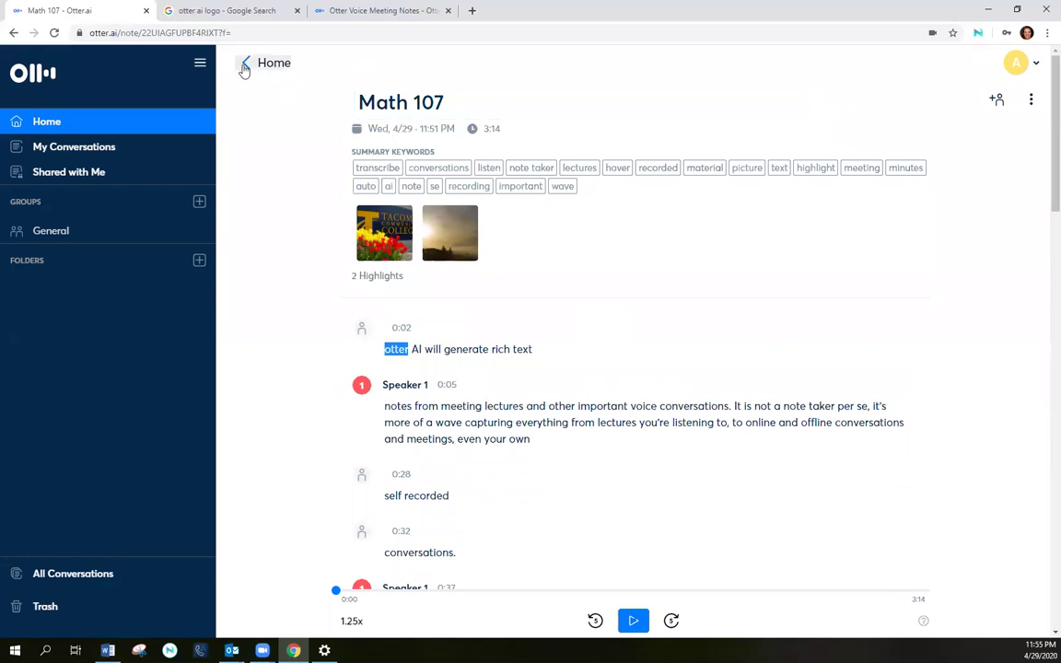
left_click(245, 66)
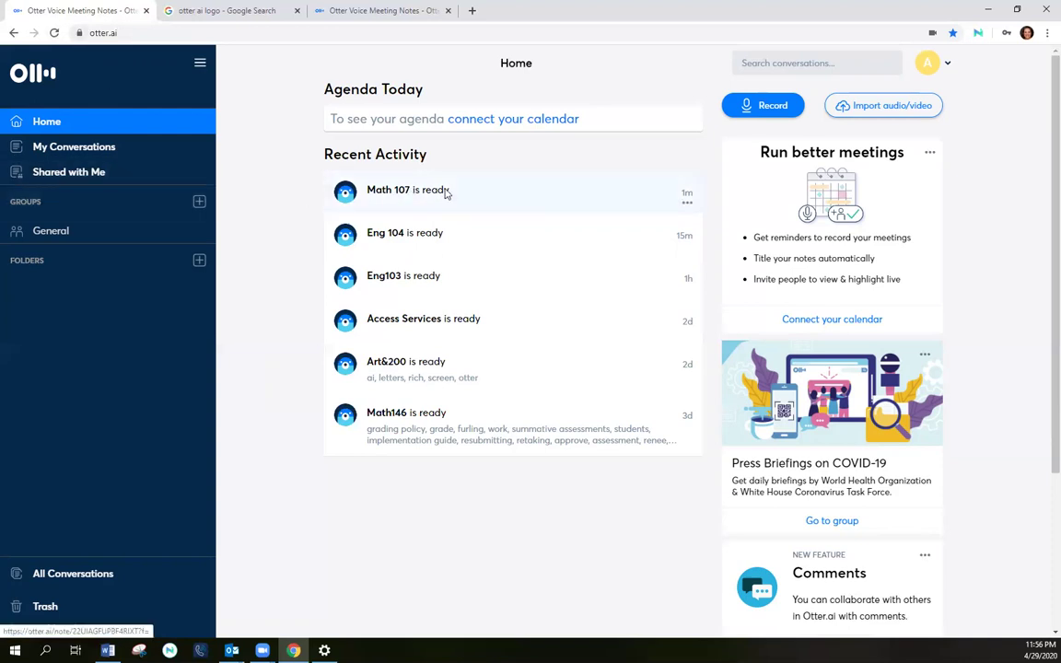
Reopen Math 107, jump to the second 'transcribe' match, and scroll back to the top
left_click(445, 194)
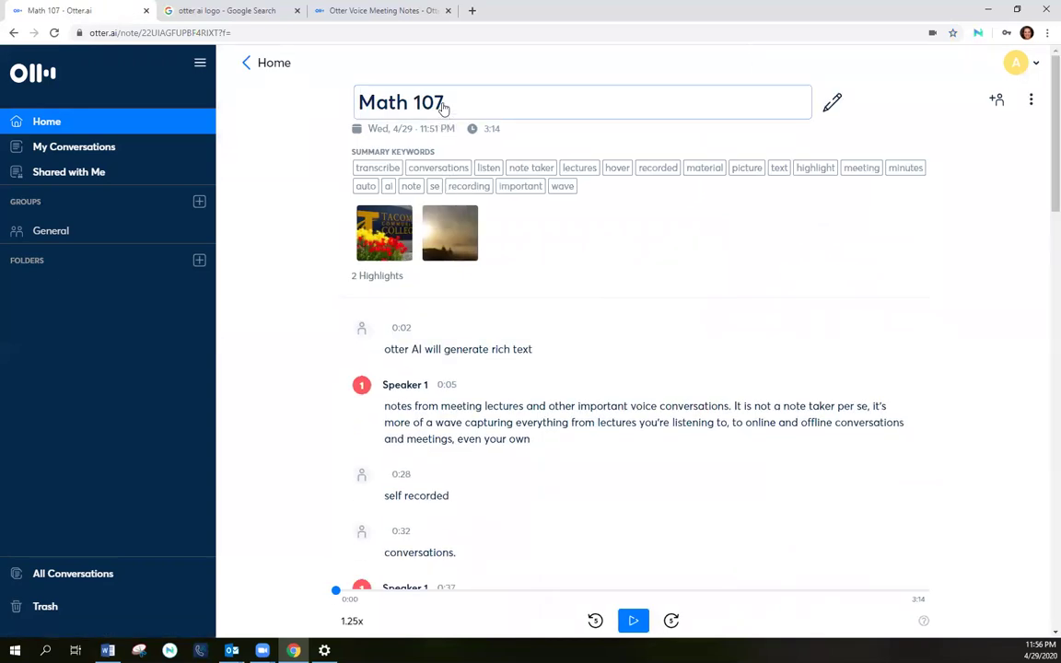
left_click(390, 168)
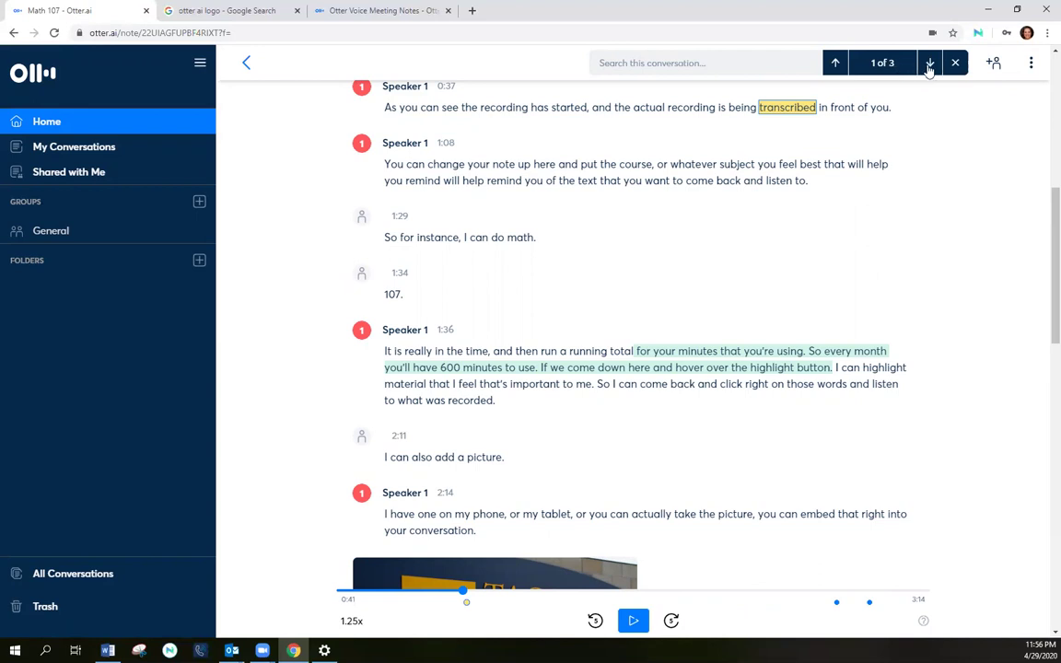
left_click(929, 64)
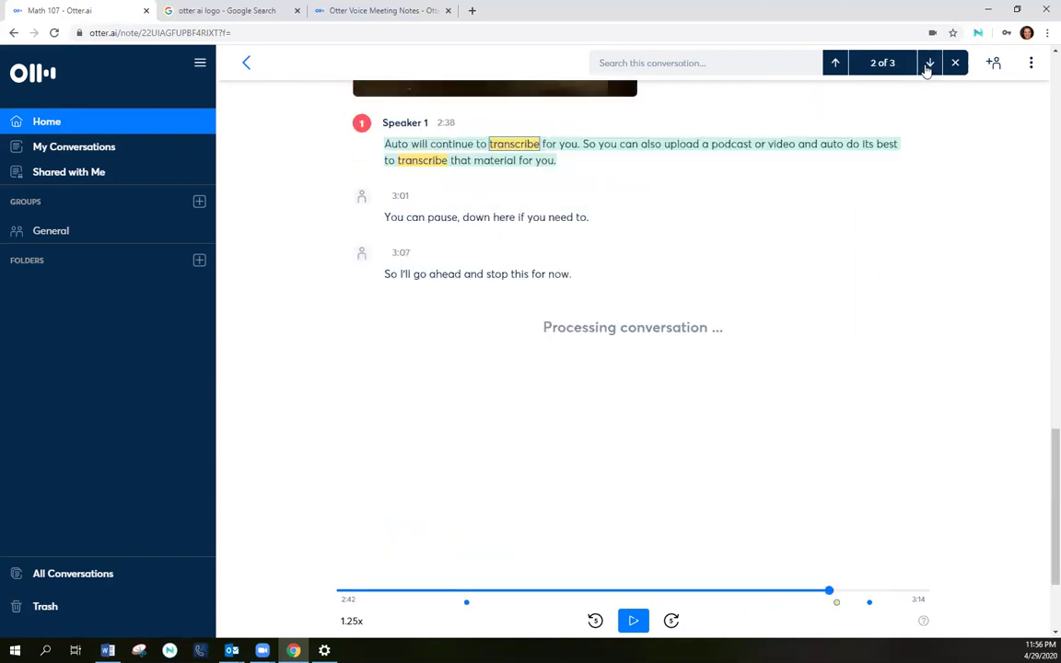
scroll(888, 123, "up", 15)
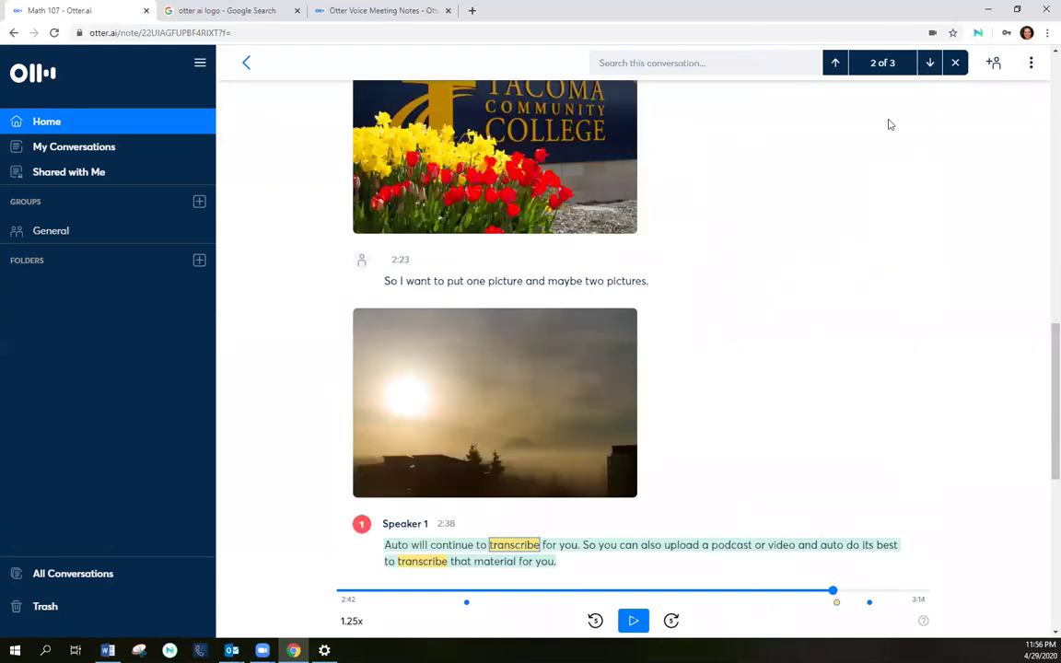
scroll(815, 171, "up", 2)
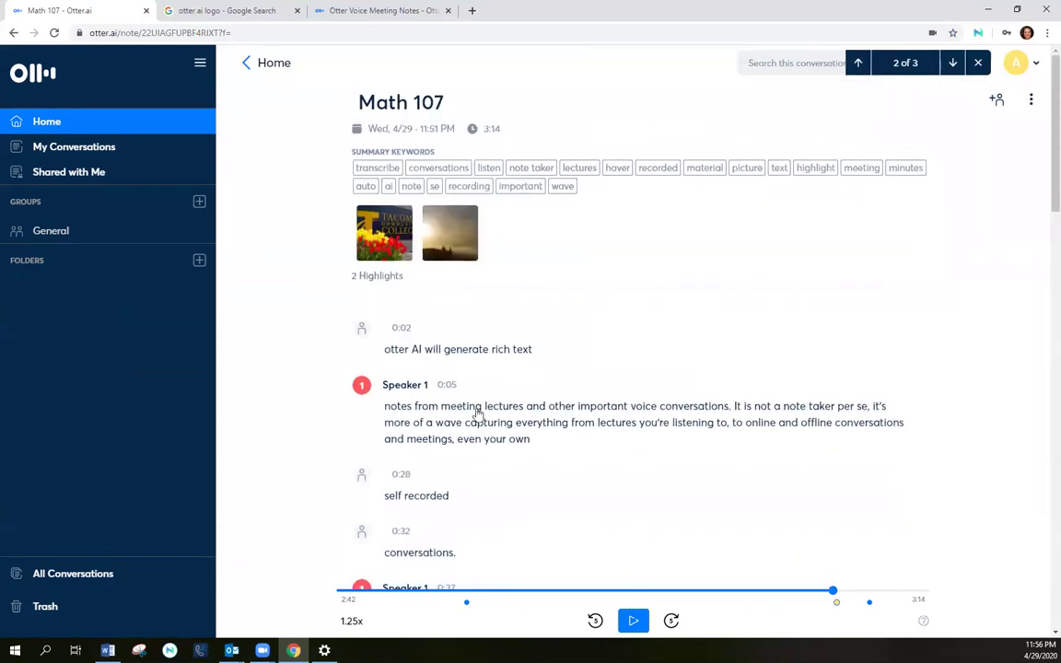
Play the audio from the 0:05 sentence, pause it, and open the 2 saved highlights
left_click(400, 415)
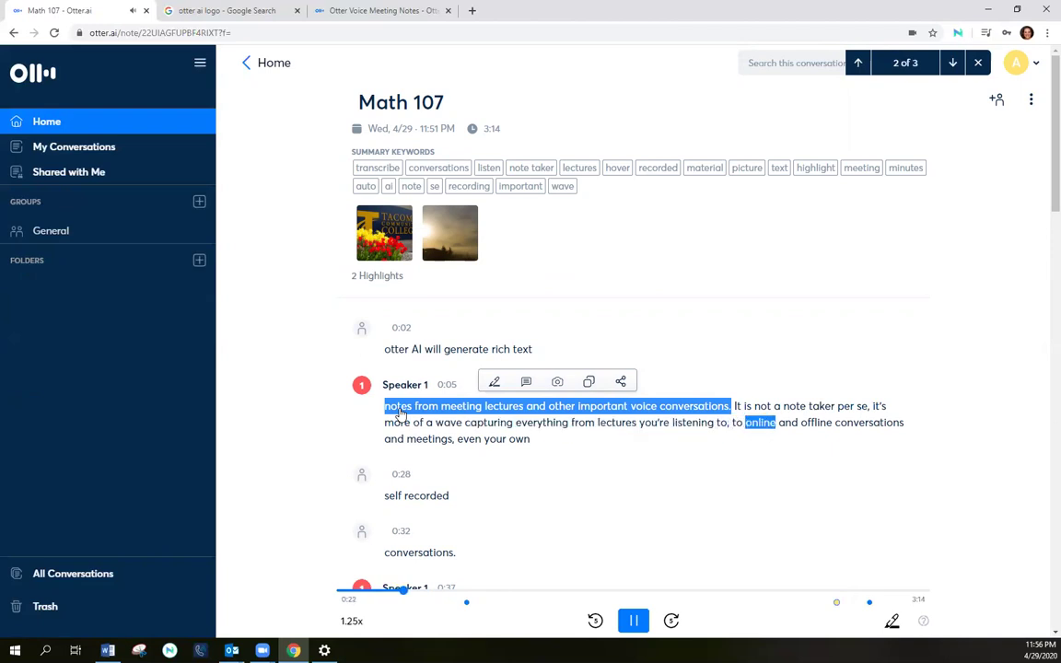
left_click(636, 623)
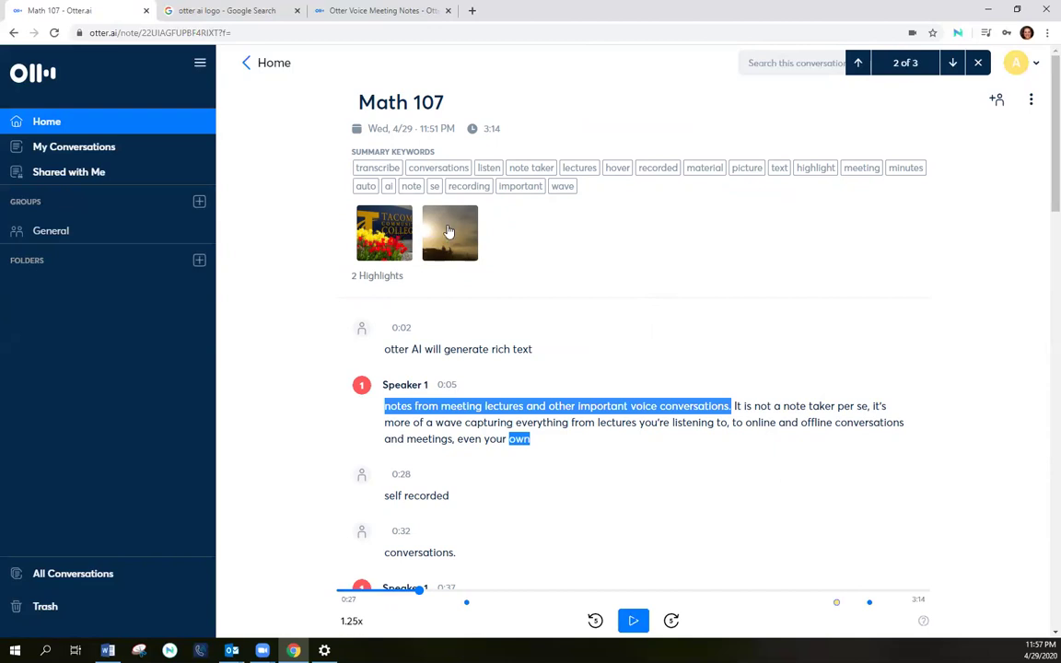
left_click(385, 278)
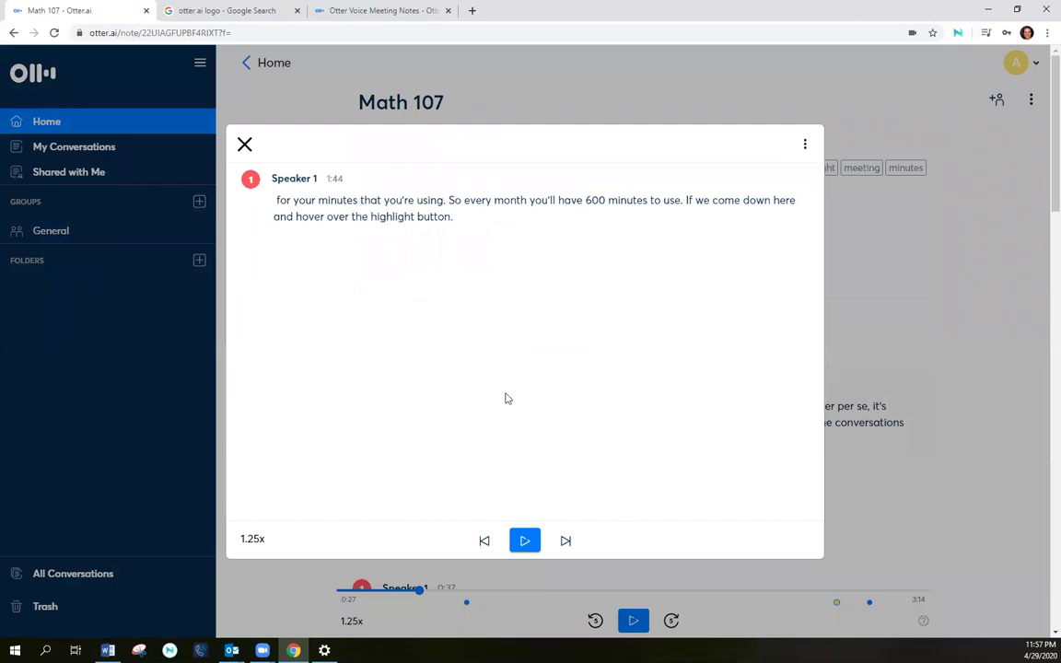
Play the 1:44 highlight's audio and pause it at 1:46
left_click(566, 542)
left_click(565, 542)
left_click(525, 544)
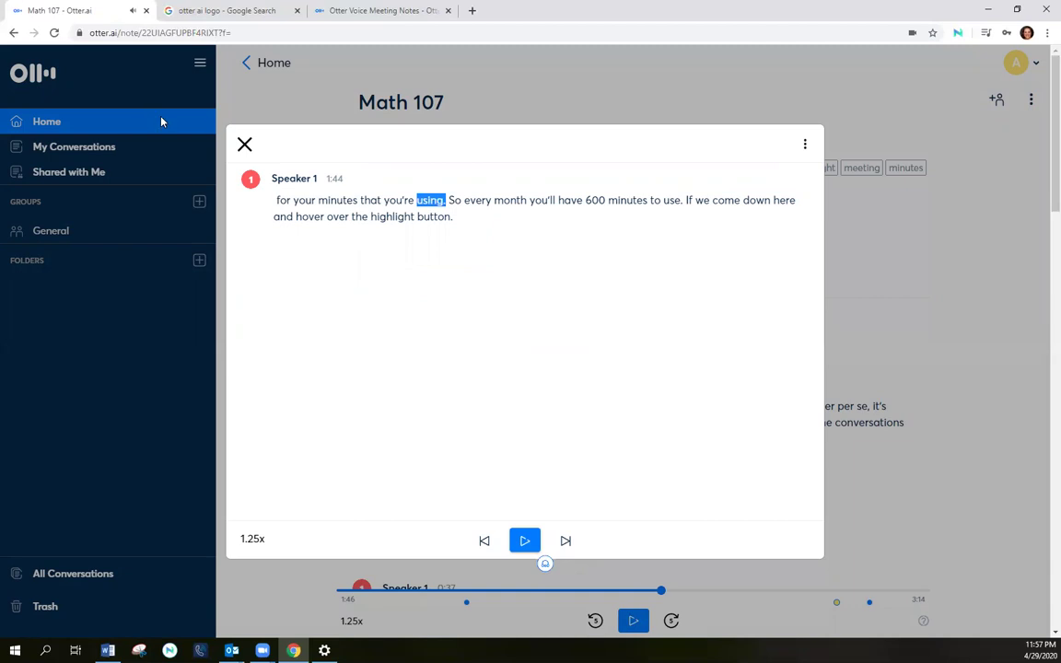
Close the highlights view and scroll through the still-processing Math 107 transcript
left_click(244, 145)
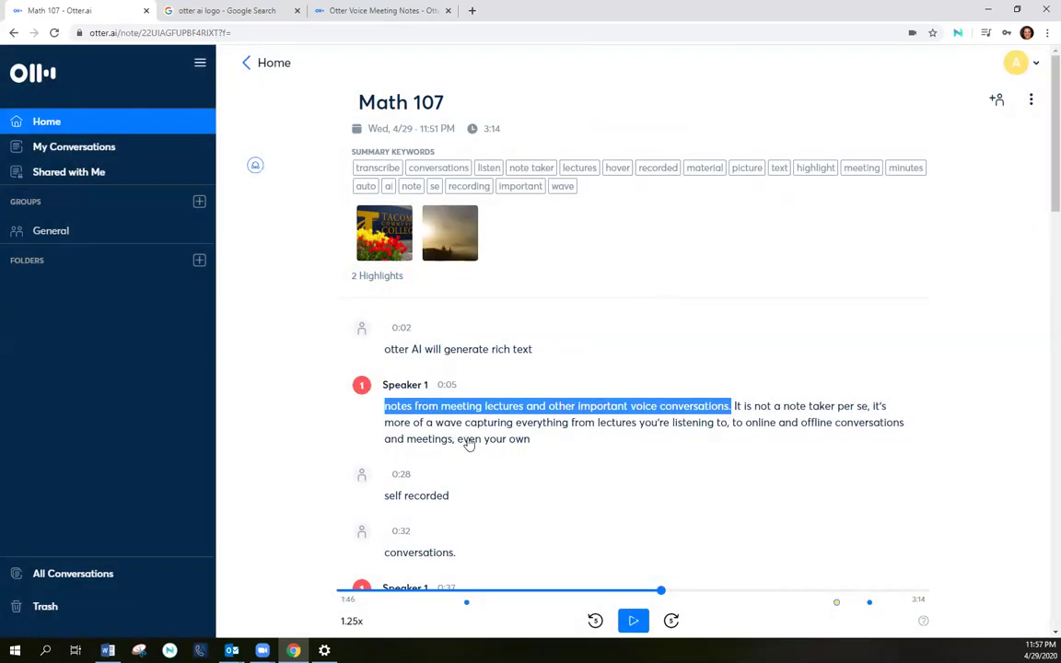
scroll(511, 414, "down", 4)
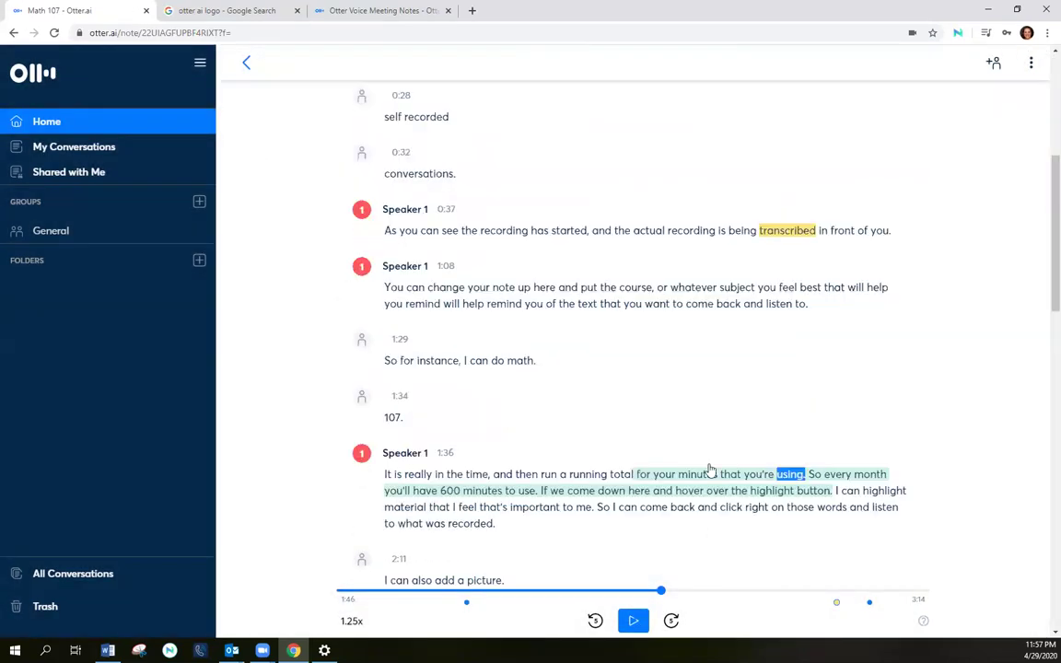
scroll(689, 495, "down", 10)
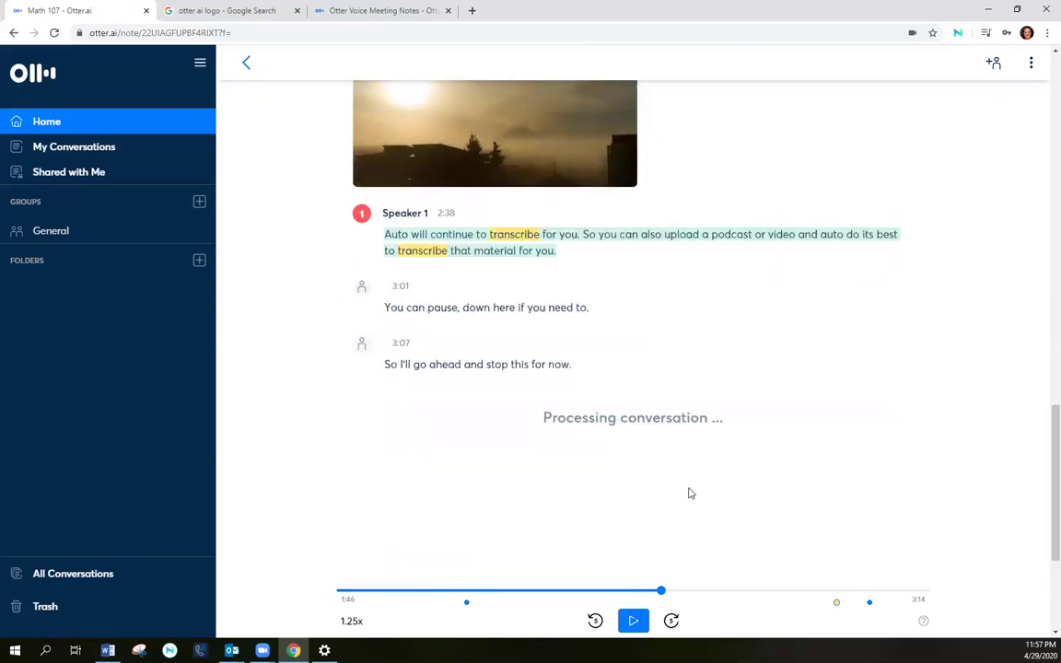
scroll(690, 494, "up", 10)
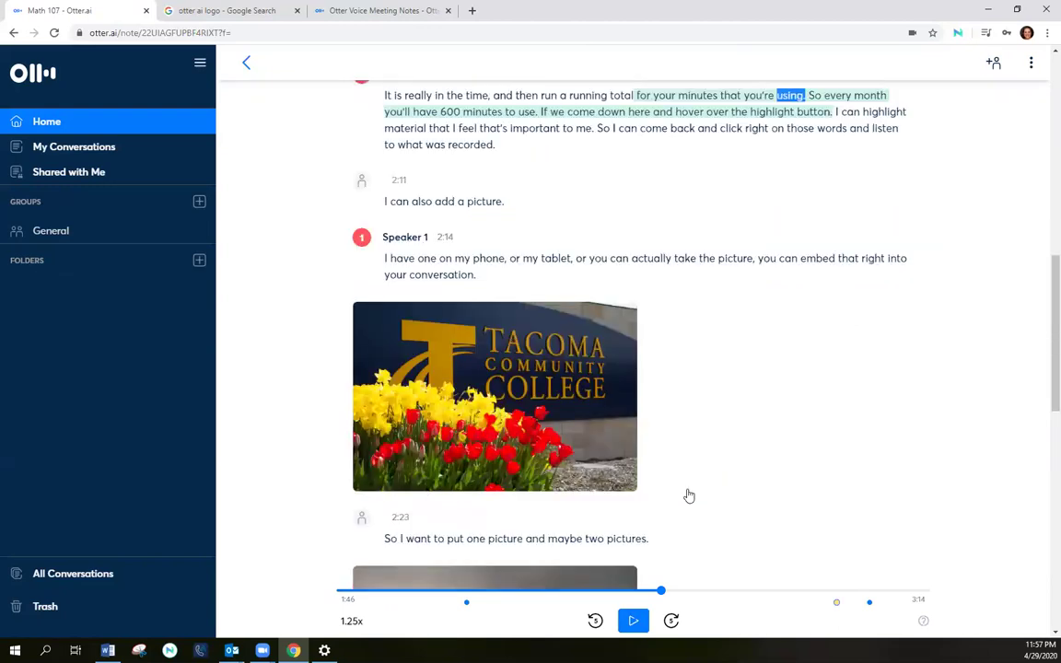
scroll(690, 494, "up", 4)
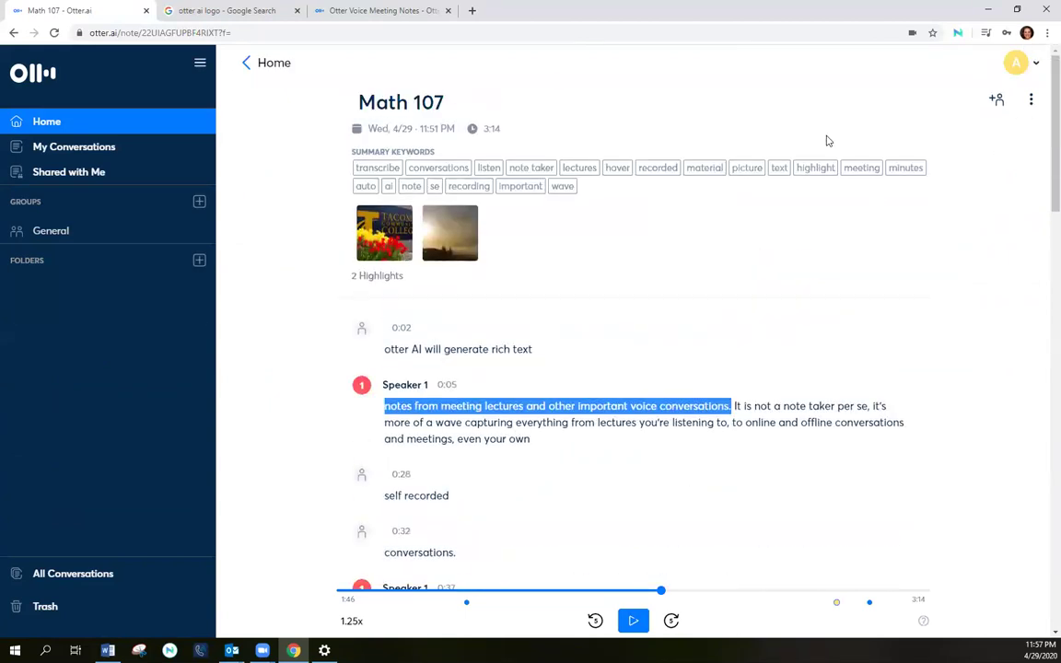
scroll(834, 261, "down", 3)
scroll(829, 304, "down", 10)
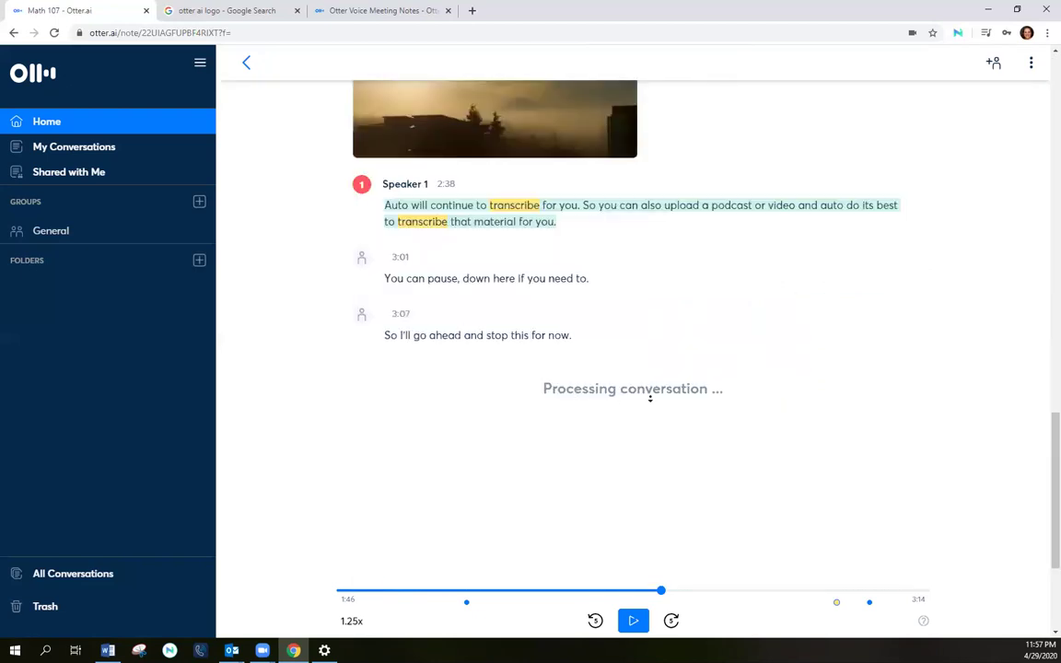
scroll(650, 401, "up", 5)
scroll(651, 401, "up", 10)
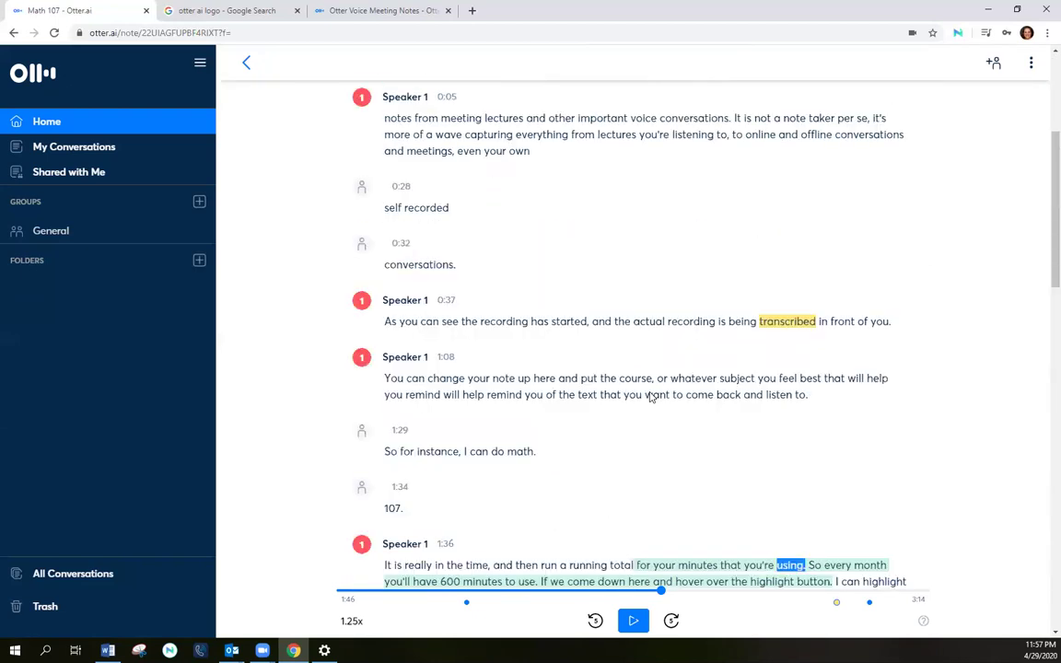
Reload the note page and check the re-split, reprocessed transcript lines
left_click(54, 34)
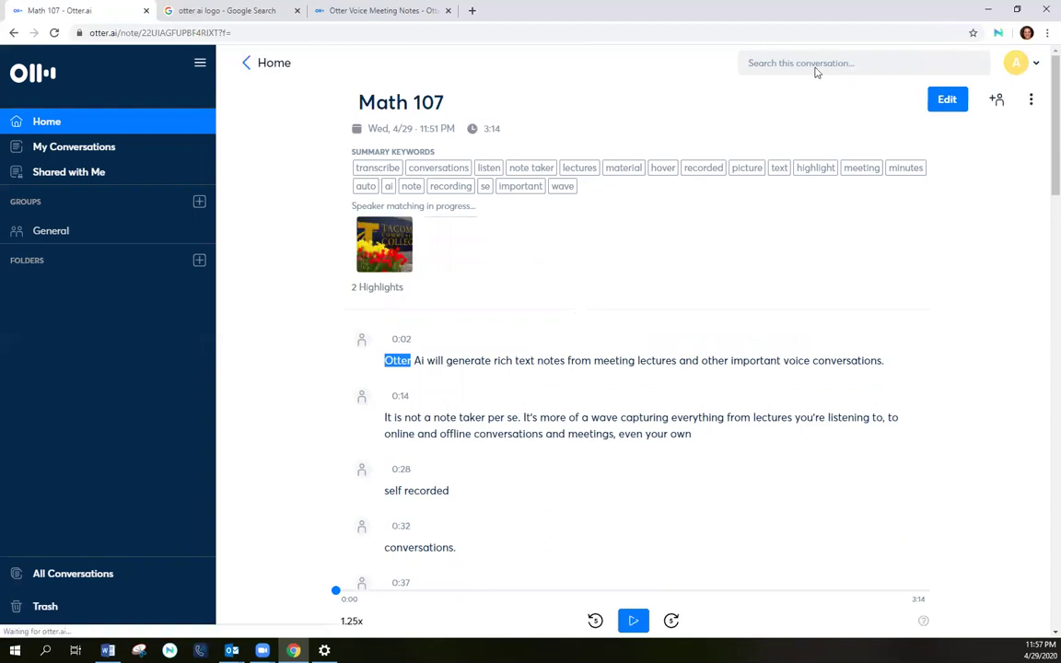
scroll(628, 339, "down", 10)
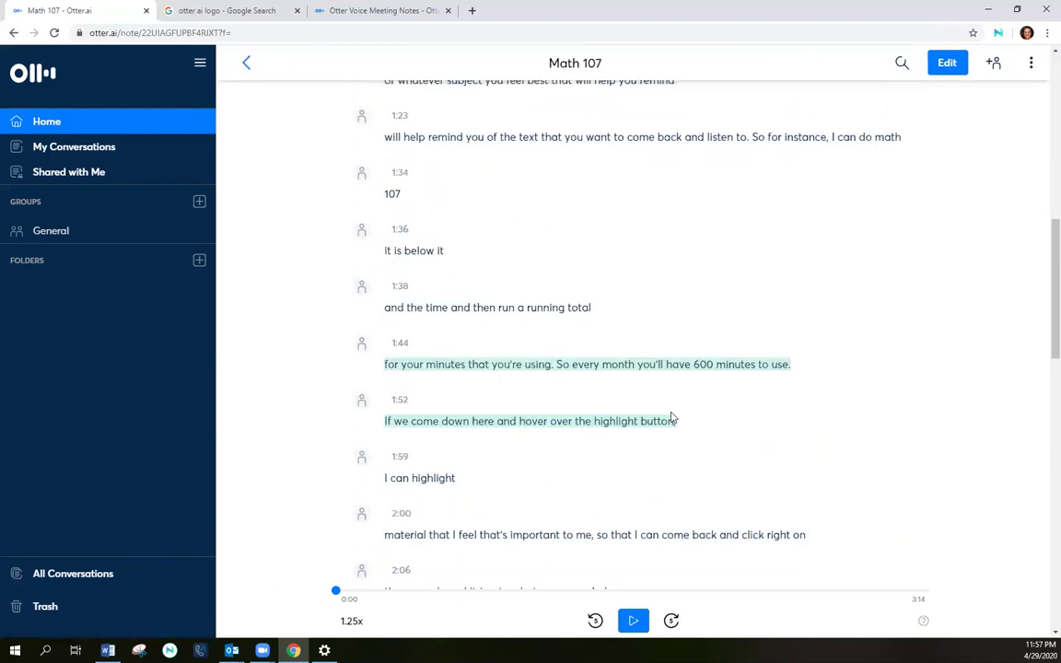
scroll(673, 419, "down", 15)
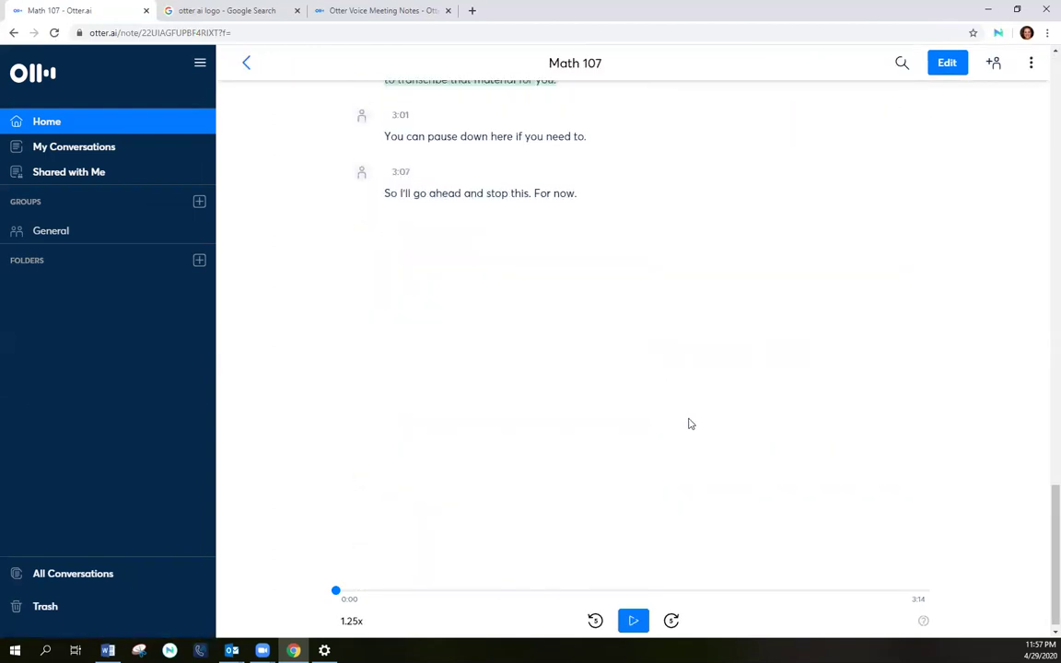
scroll(690, 424, "up", 20)
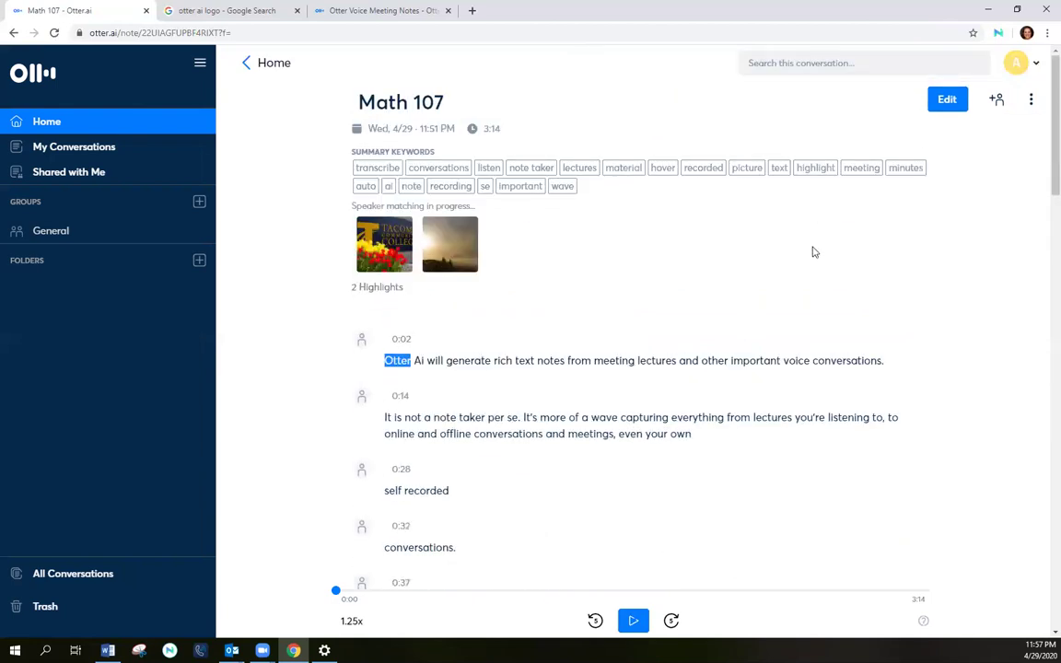
left_click(948, 99)
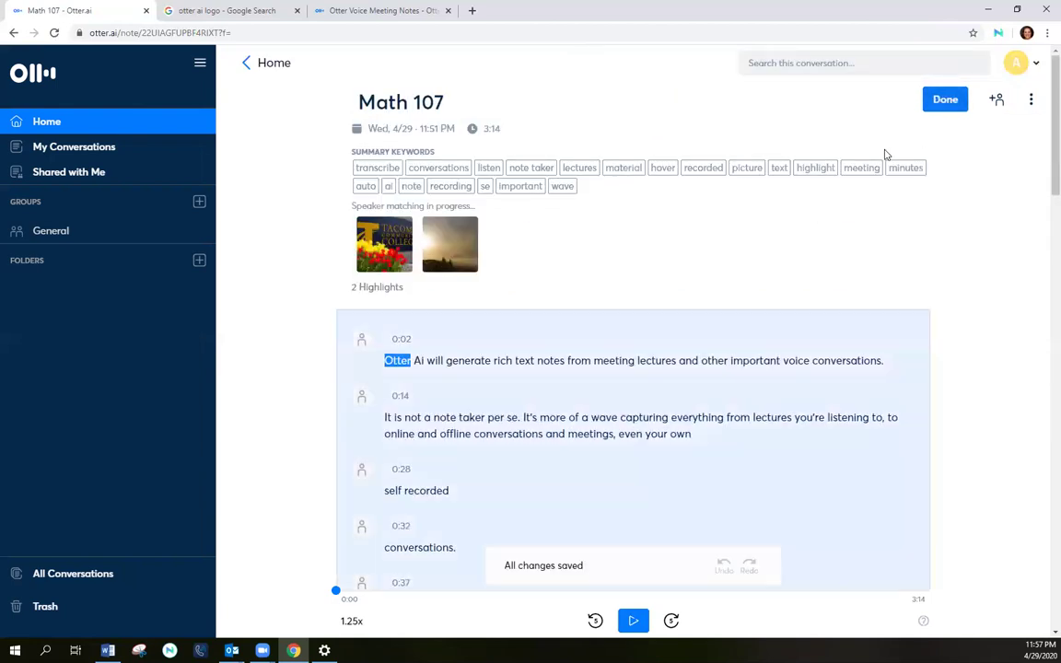
left_click(385, 362)
scroll(483, 392, "down", 2)
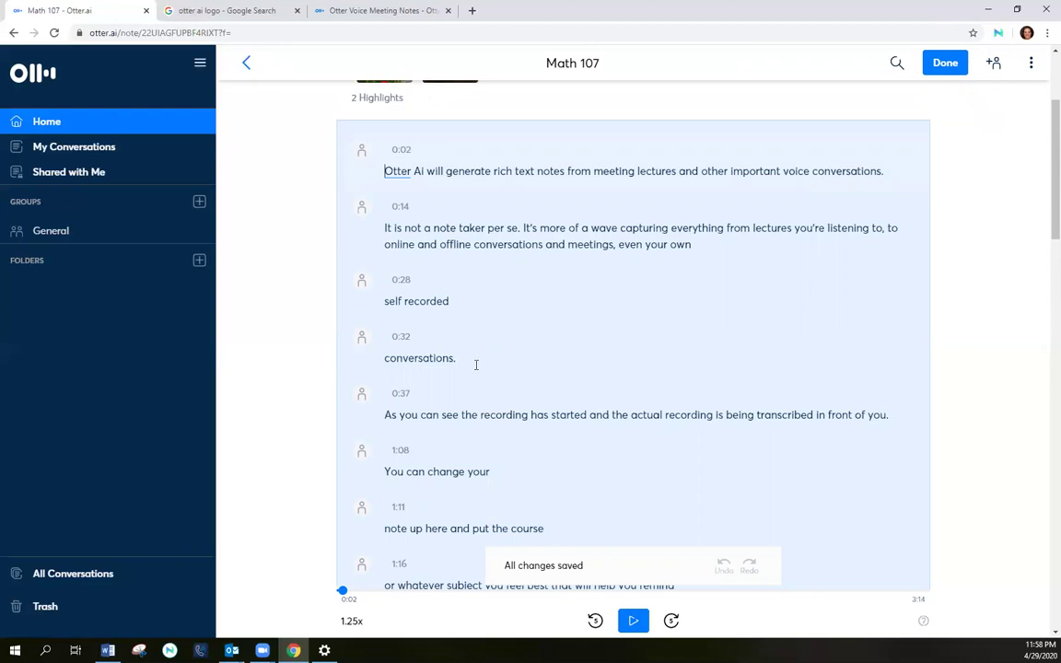
left_click(479, 360)
type("P")
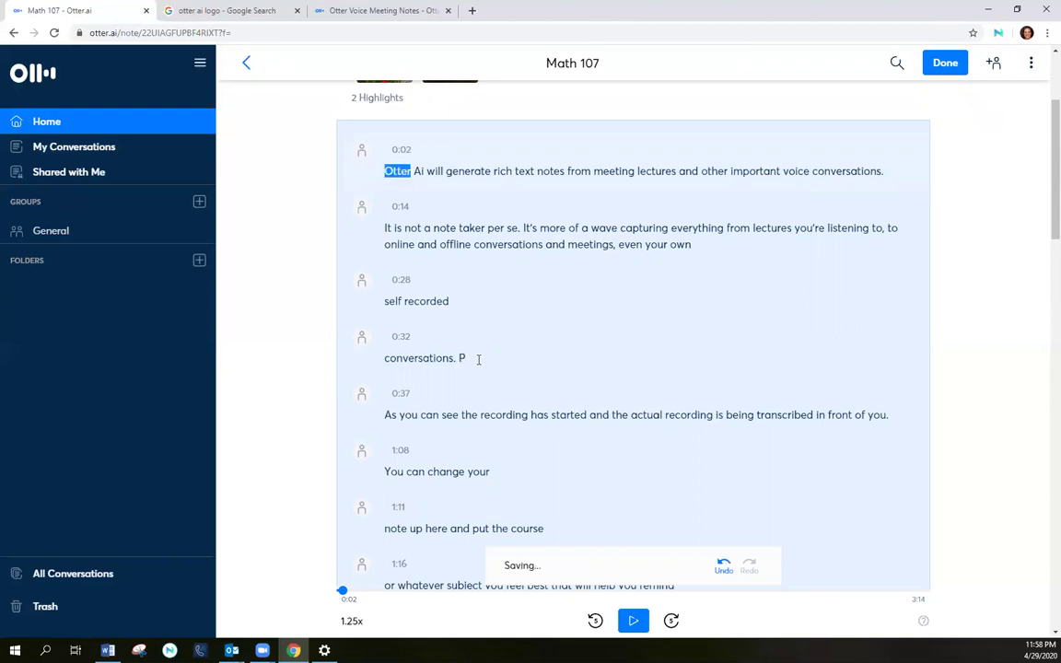
key("BackSpace")
type("Otter Ai")
left_click(947, 66)
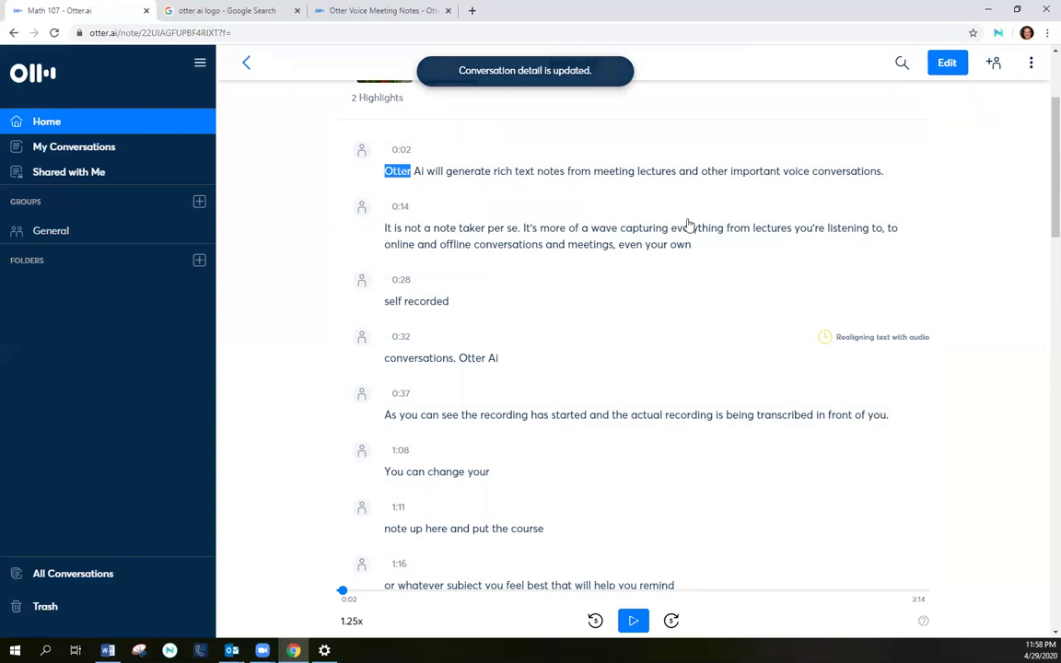
scroll(682, 227, "up", 2)
scroll(636, 304, "down", 3)
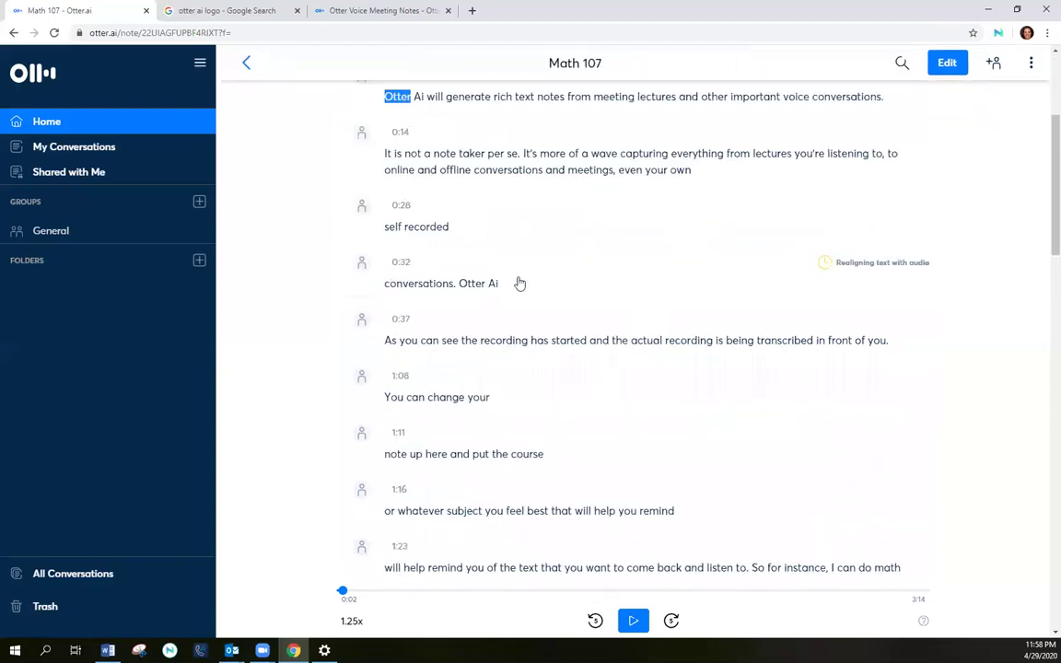
scroll(543, 297, "up", 3)
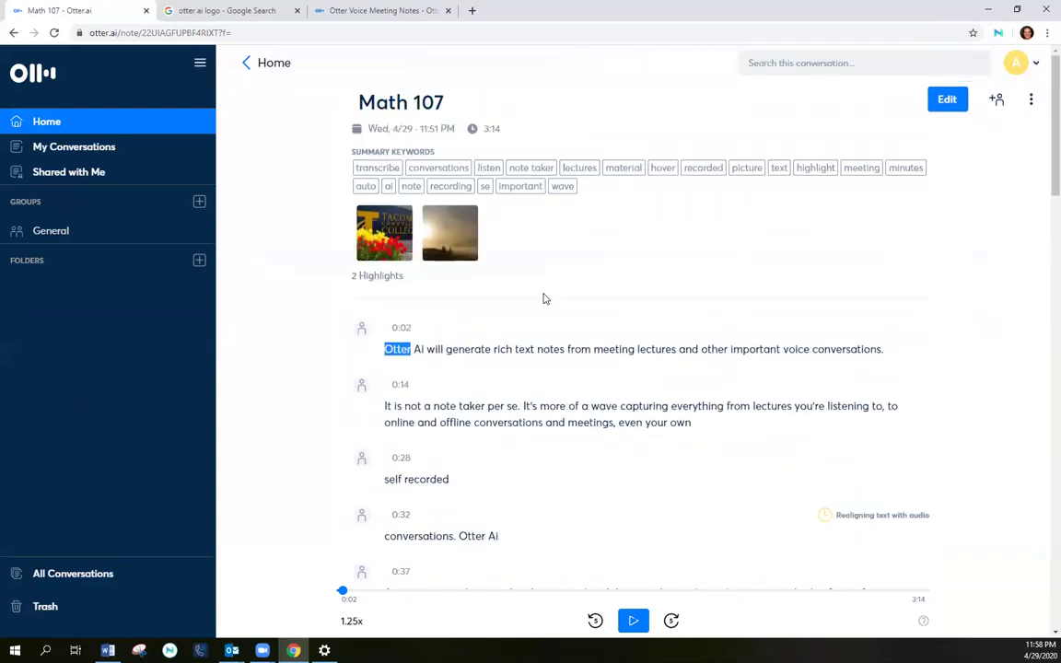
Open and dismiss the conversation options menu, then scroll the Math 107 transcript down and back
left_click(1032, 99)
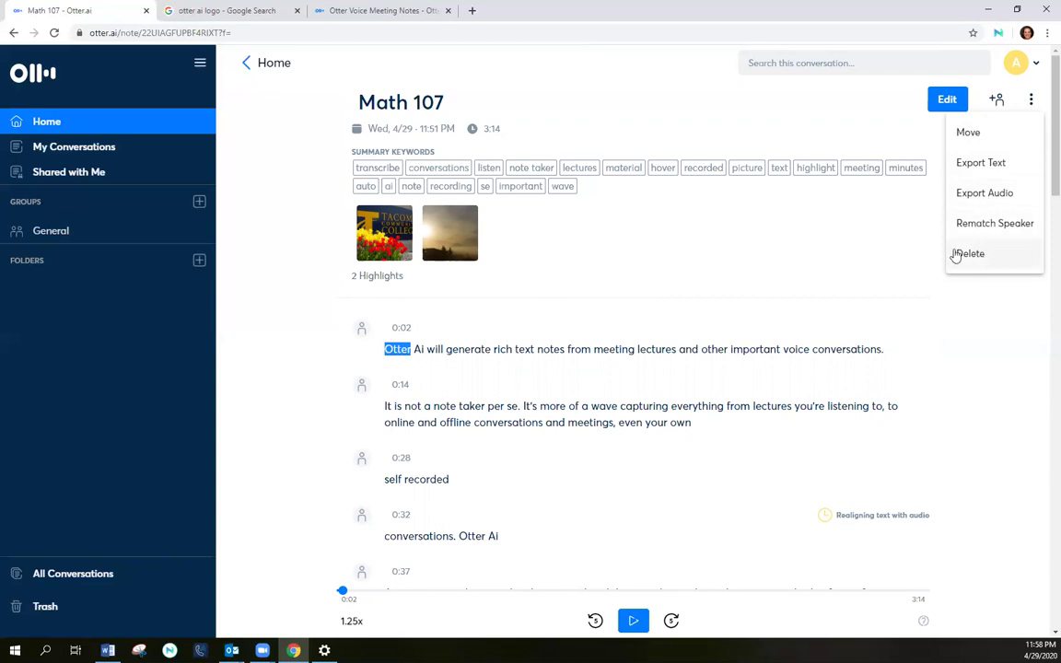
left_click(304, 314)
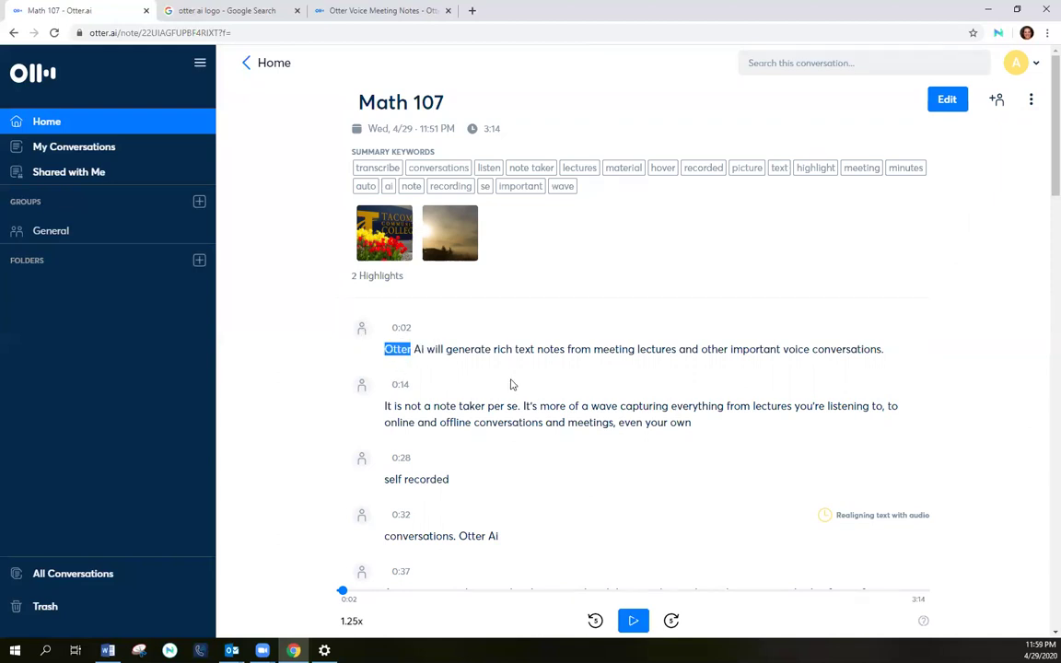
scroll(520, 385, "down", 15)
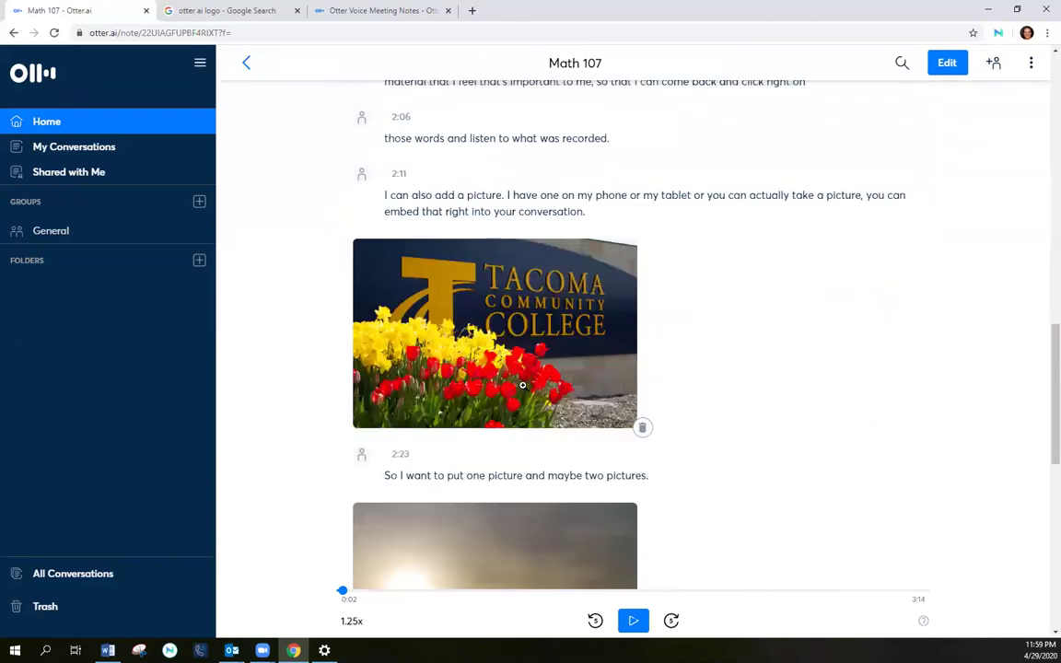
scroll(522, 385, "down", 8)
scroll(541, 407, "up", 5)
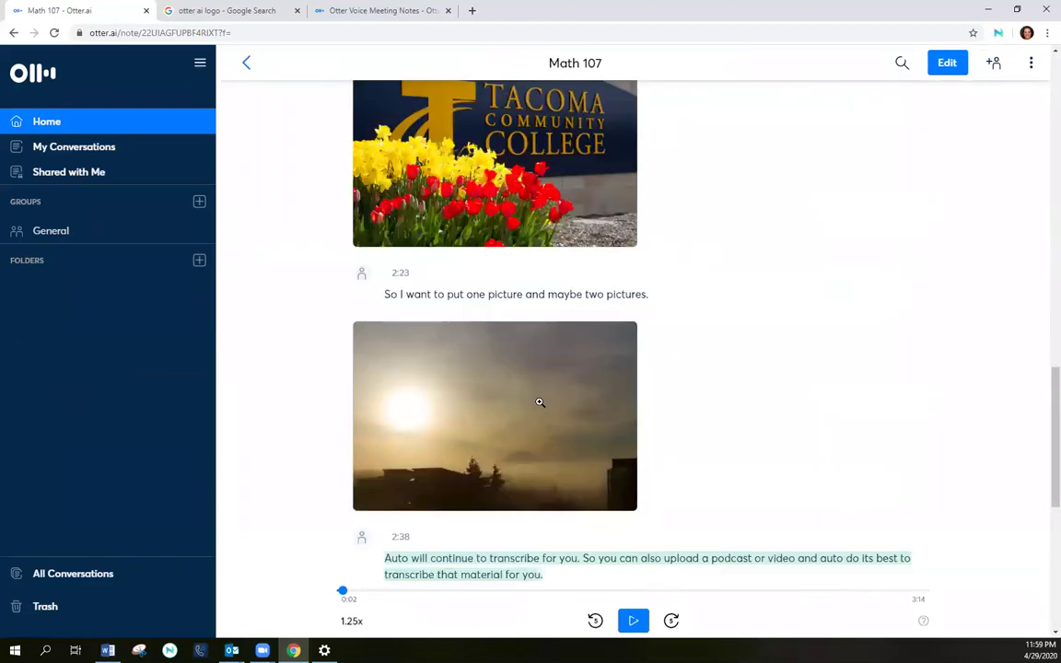
scroll(540, 402, "up", 10)
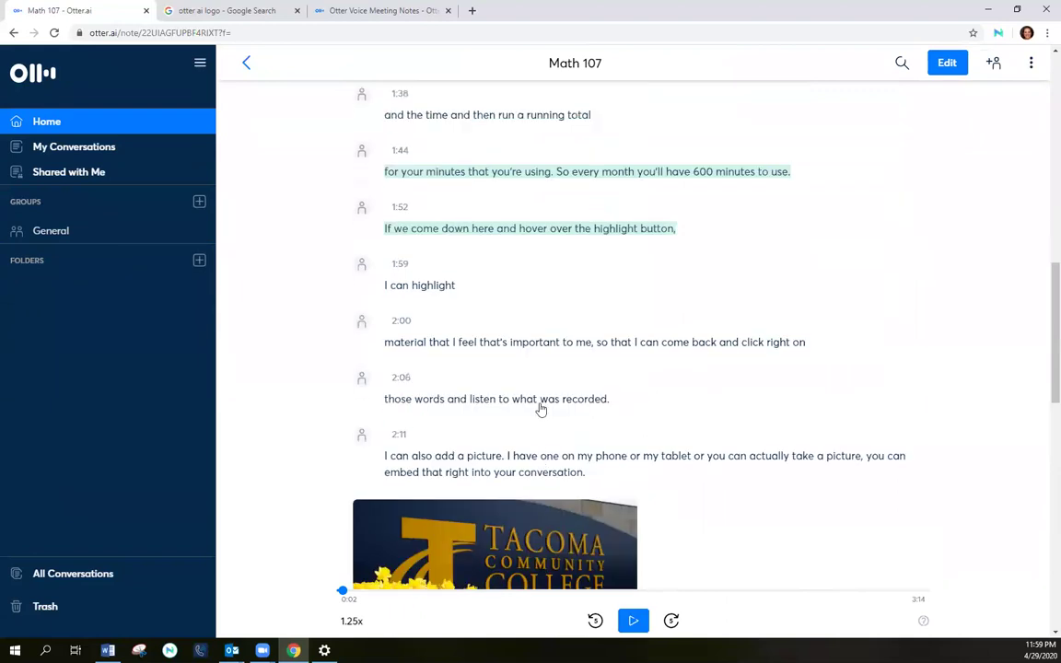
scroll(540, 408, "up", 7)
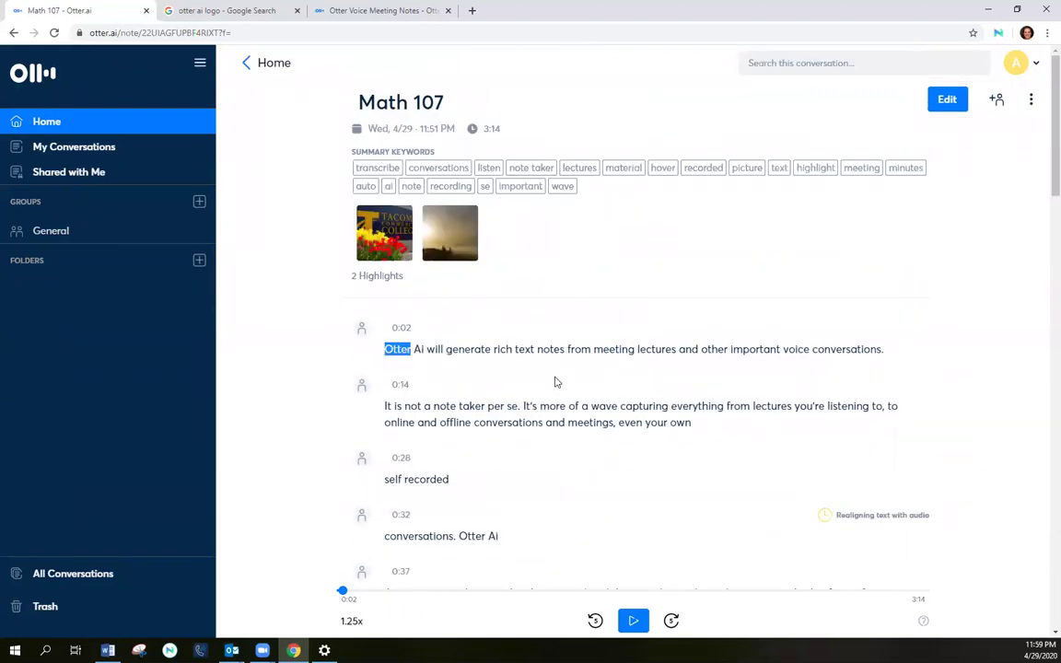
From Home, add a folder named 'Math 107' under Folders, then reopen Home
left_click(247, 63)
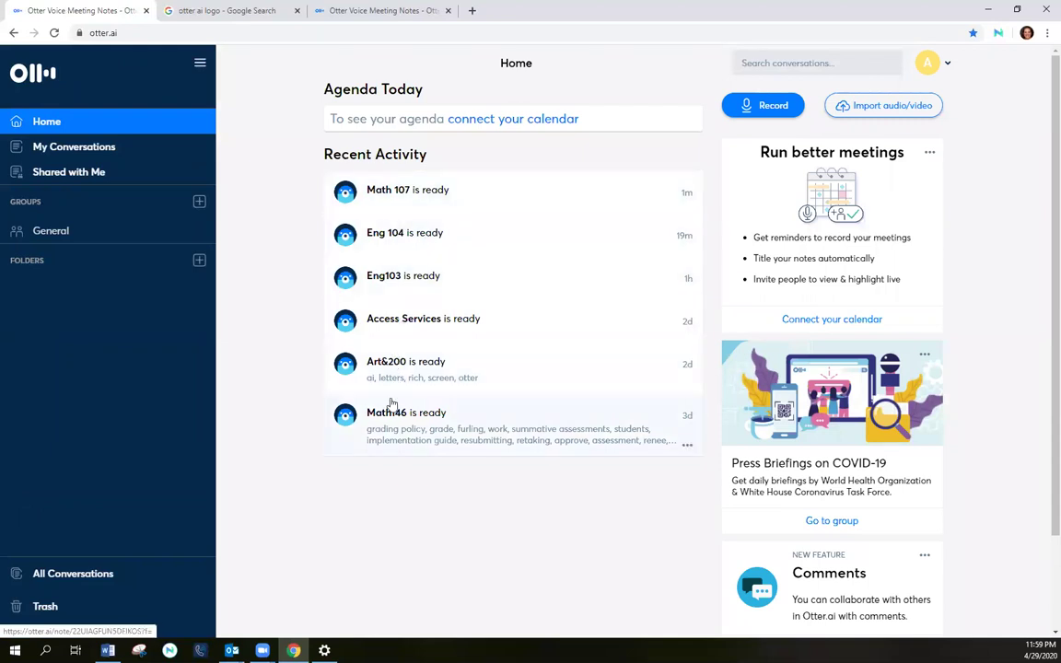
left_click(198, 261)
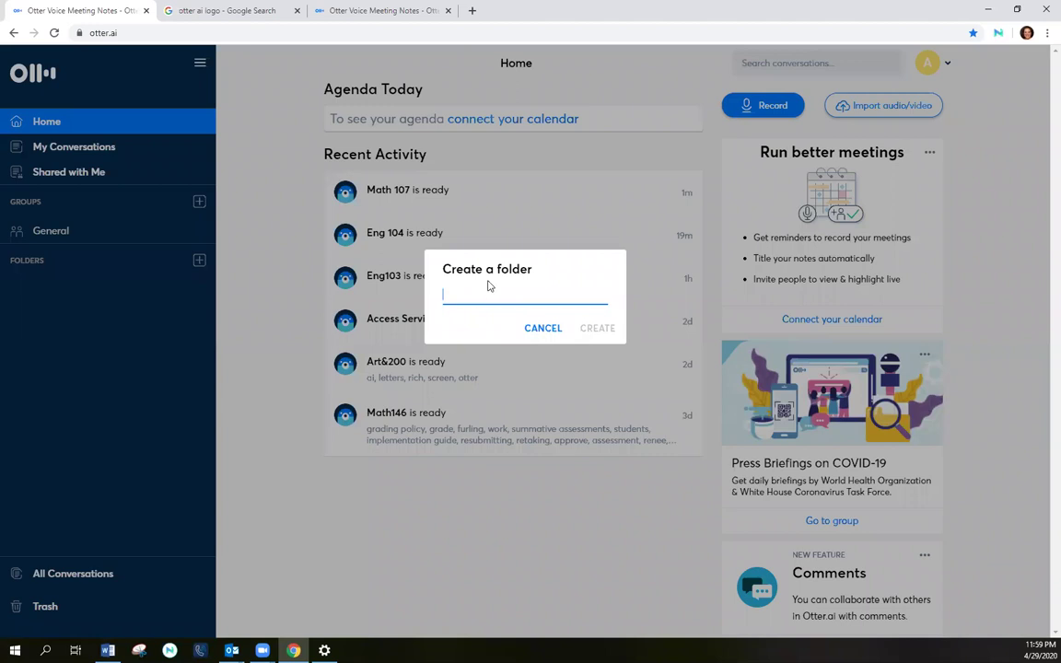
type("Math 107")
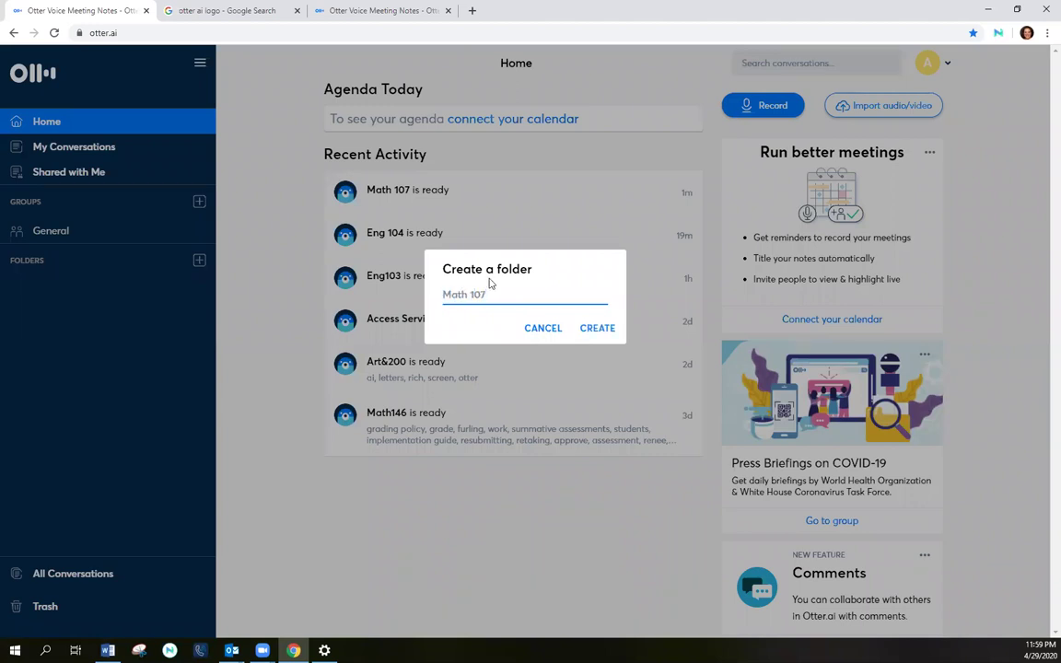
left_click(597, 328)
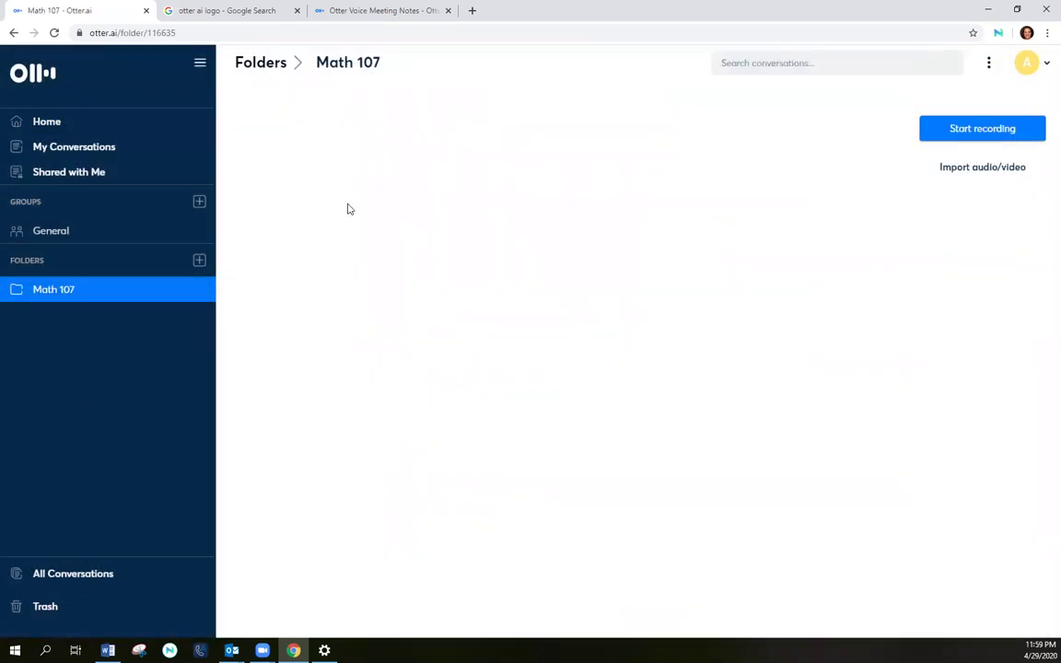
left_click(101, 130)
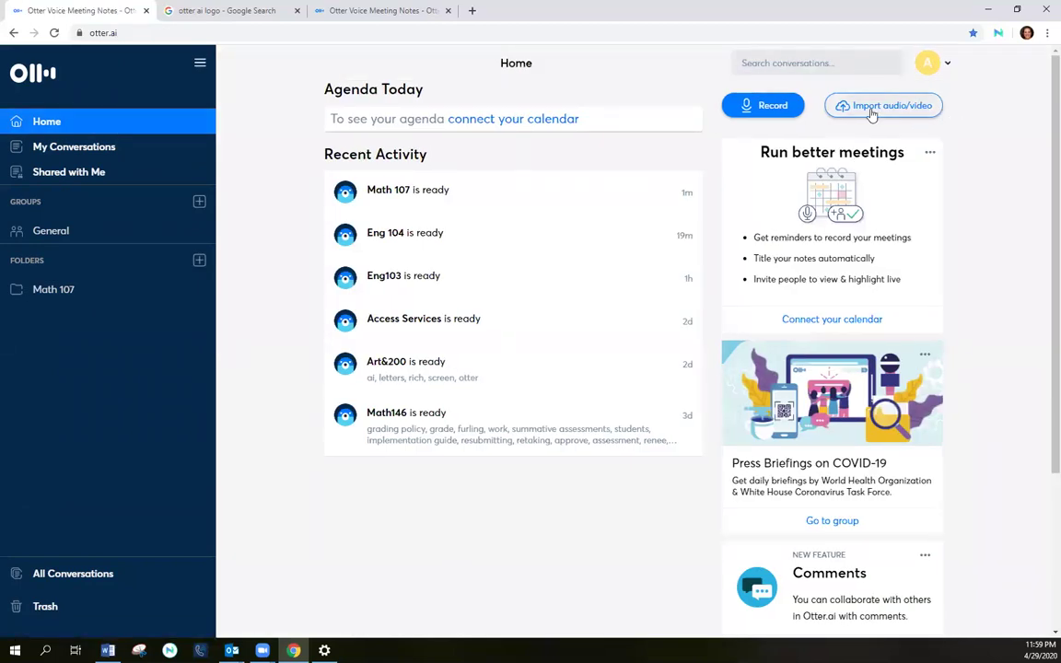
Go through the avatar menu and Account settings to Manage Vocabulary
left_click(950, 66)
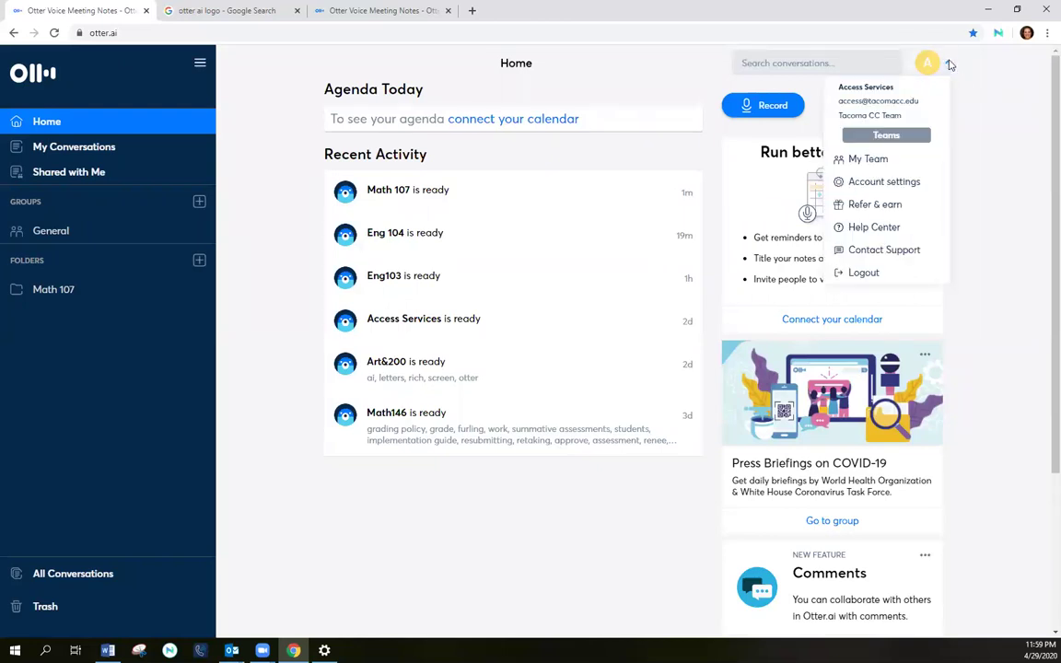
left_click(877, 191)
scroll(481, 408, "down", 2)
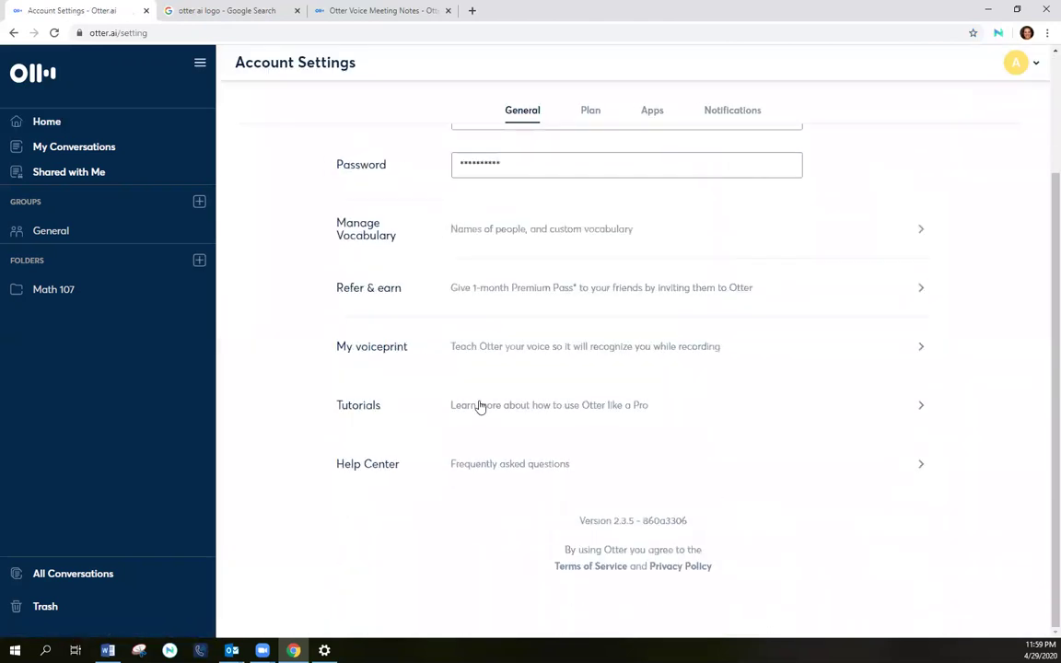
left_click(920, 231)
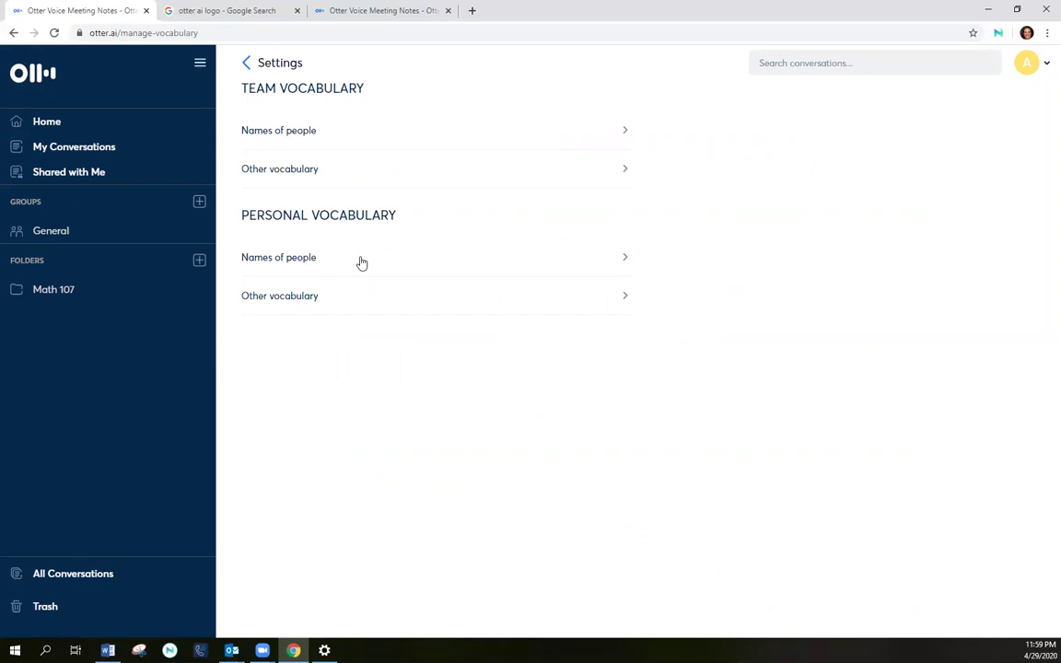
Add a person's name to the personal Names of people list, then view the other-vocabulary list
left_click(625, 260)
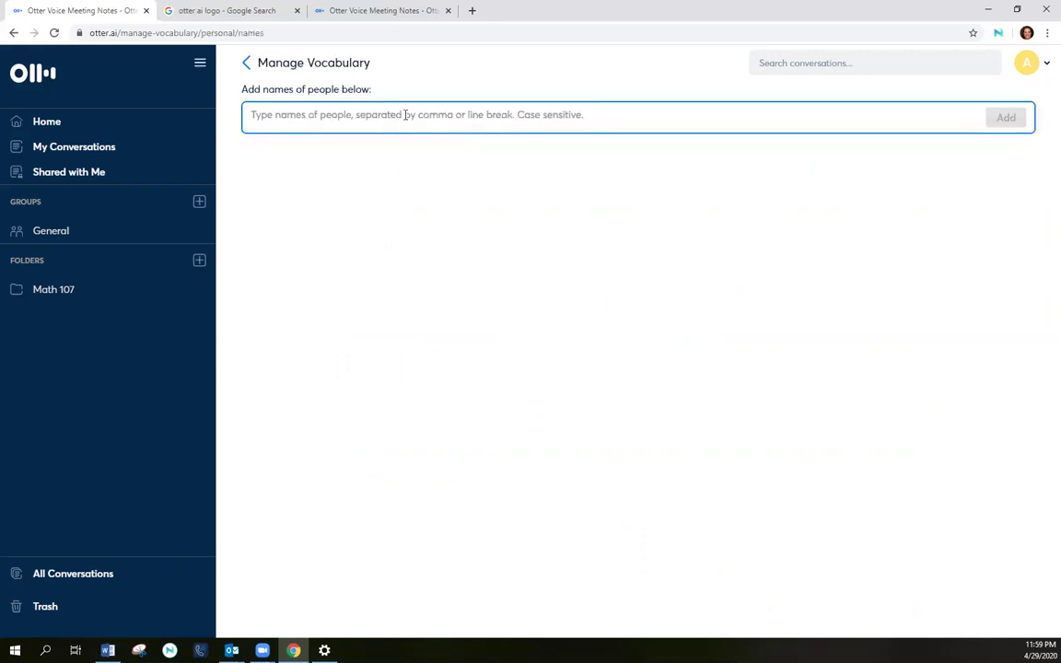
type("Keaundre")
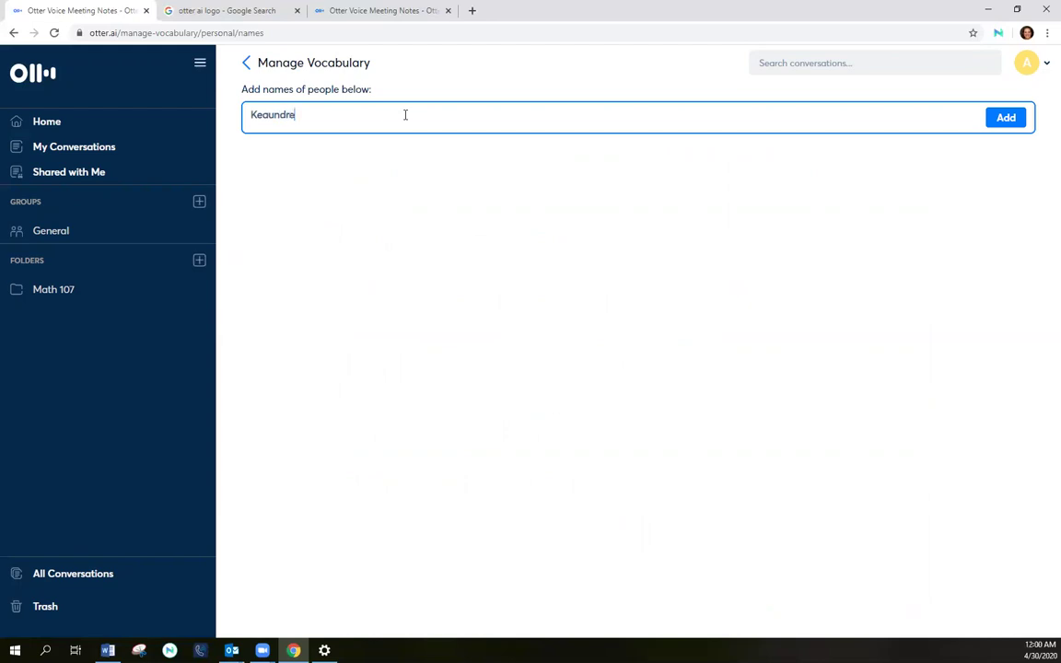
left_click(993, 121)
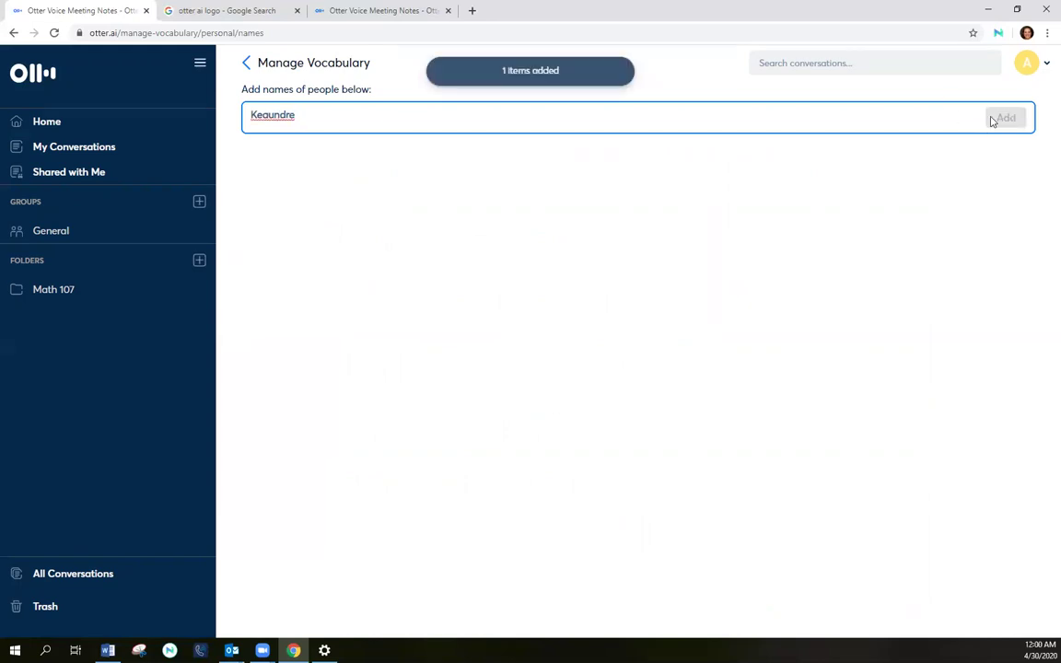
left_click(242, 70)
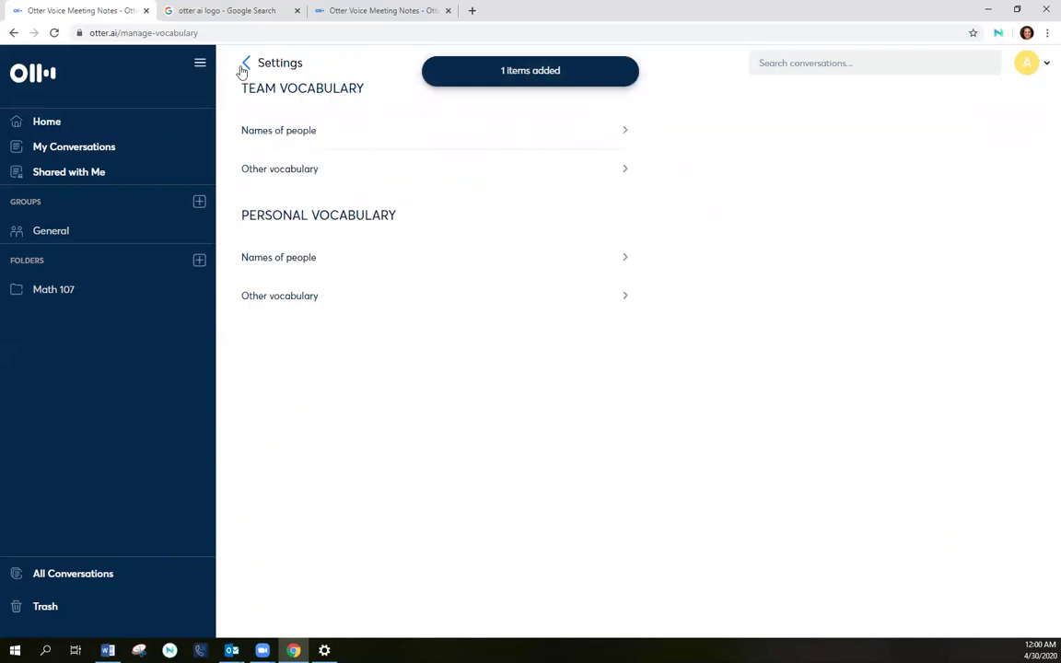
left_click(286, 298)
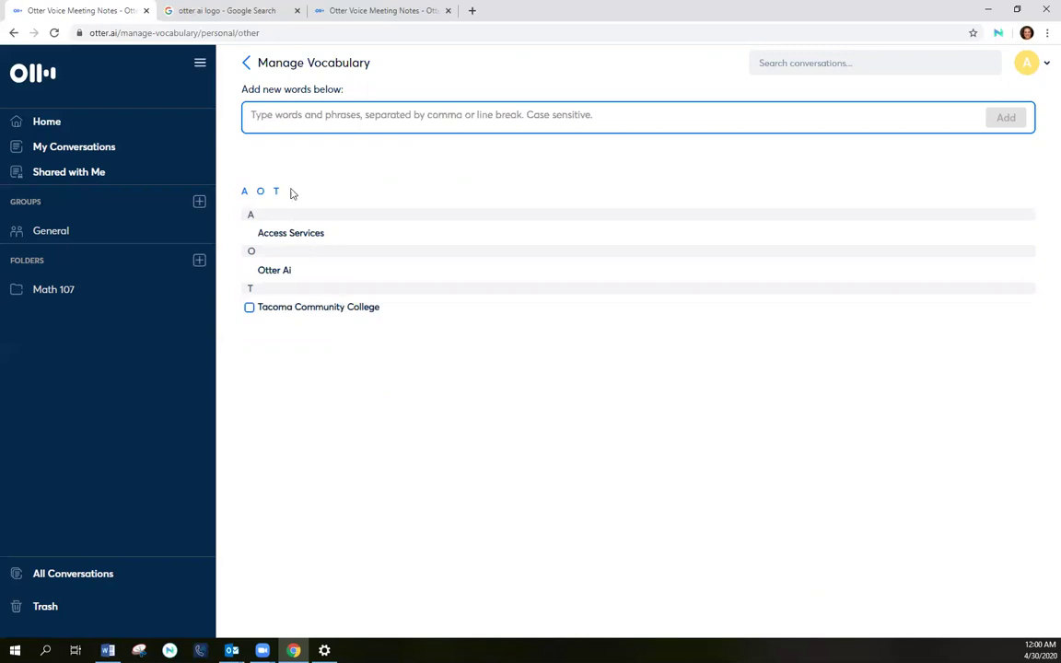
Back out from the vocabulary list through Account Settings to Home
left_click(243, 63)
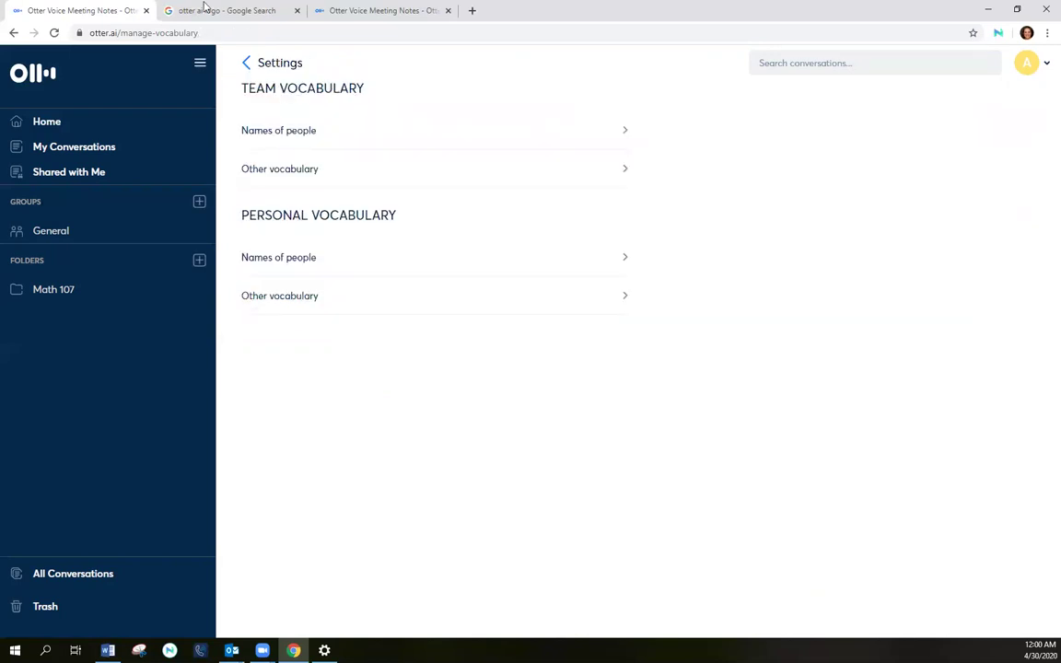
left_click(247, 62)
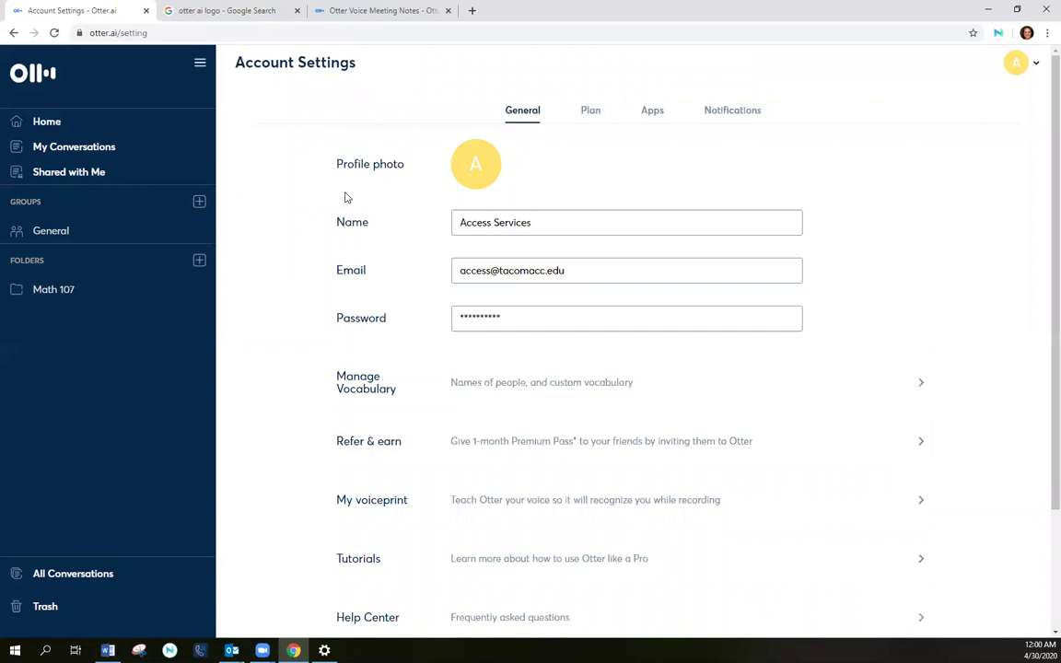
left_click(74, 130)
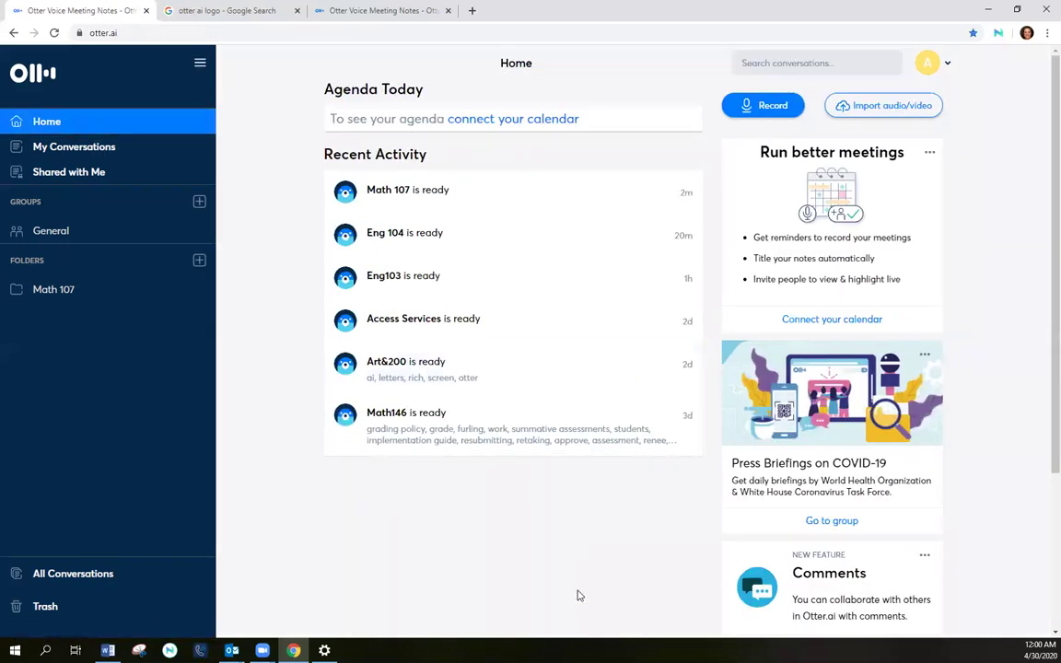